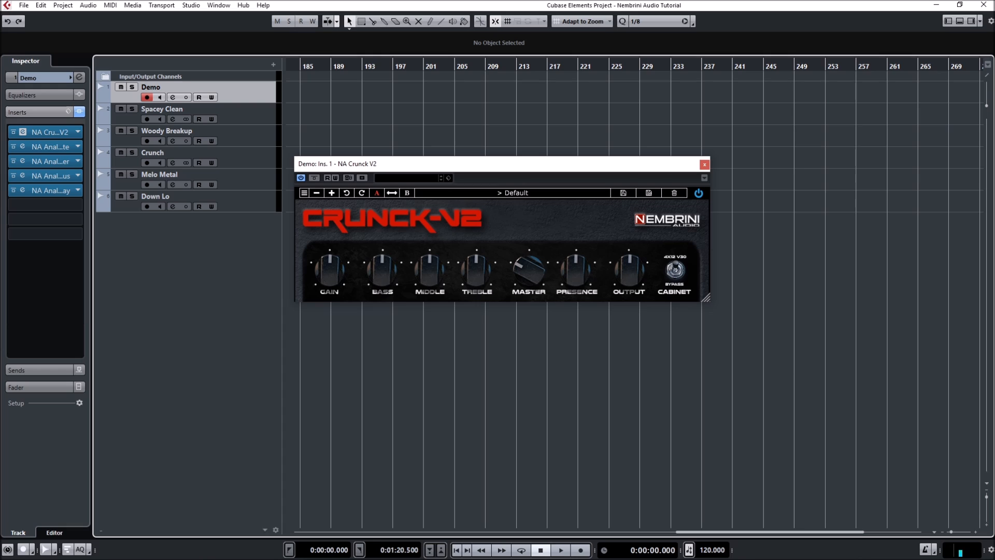
Try the Crunck V2's Gain across its range, leaving it slightly above the midpoint and Master at the midpoint
{"action": "left_click_drag", "start_coordinate": [329, 270], "coordinate": [329, 268]}
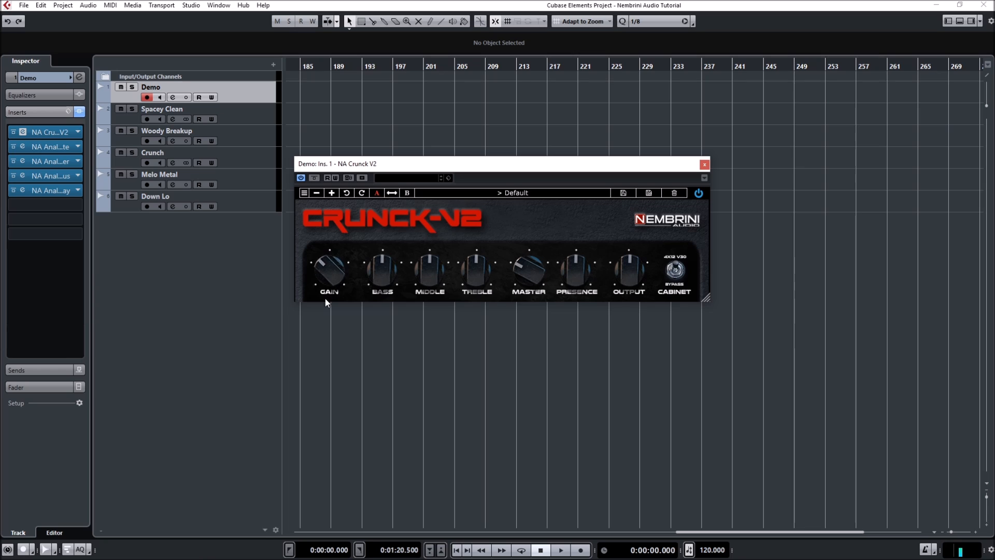
{"action": "left_click_drag", "start_coordinate": [325, 299], "coordinate": [298, 356]}
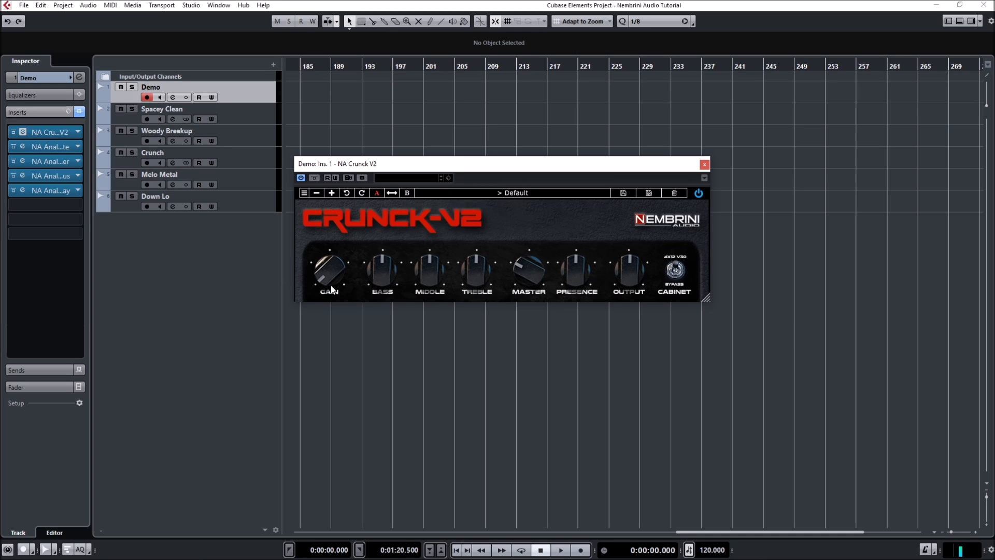
{"action": "left_click_drag", "start_coordinate": [323, 244], "coordinate": [353, 191]}
{"action": "left_click_drag", "start_coordinate": [328, 262], "coordinate": [305, 307]}
{"action": "left_click_drag", "start_coordinate": [325, 270], "coordinate": [347, 212]}
{"action": "left_click_drag", "start_coordinate": [331, 272], "coordinate": [315, 311]}
{"action": "left_click_drag", "start_coordinate": [335, 272], "coordinate": [307, 343]}
{"action": "left_click_drag", "start_coordinate": [329, 276], "coordinate": [328, 288]}
{"action": "left_click_drag", "start_coordinate": [334, 275], "coordinate": [330, 268]}
{"action": "scroll", "coordinate": [330, 266], "scroll_direction": "up", "scroll_amount": 2}
{"action": "scroll", "coordinate": [324, 267], "scroll_direction": "up", "scroll_amount": 3}
{"action": "scroll", "coordinate": [325, 267], "scroll_direction": "up", "scroll_amount": 2}
{"action": "scroll", "coordinate": [334, 262], "scroll_direction": "down", "scroll_amount": 2}
{"action": "scroll", "coordinate": [334, 262], "scroll_direction": "up", "scroll_amount": 2}
{"action": "scroll", "coordinate": [338, 272], "scroll_direction": "up", "scroll_amount": 1}
Try the amp's tone and Presence controls, and set Master slightly below the midpoint
{"action": "left_click_drag", "start_coordinate": [389, 274], "coordinate": [364, 343]}
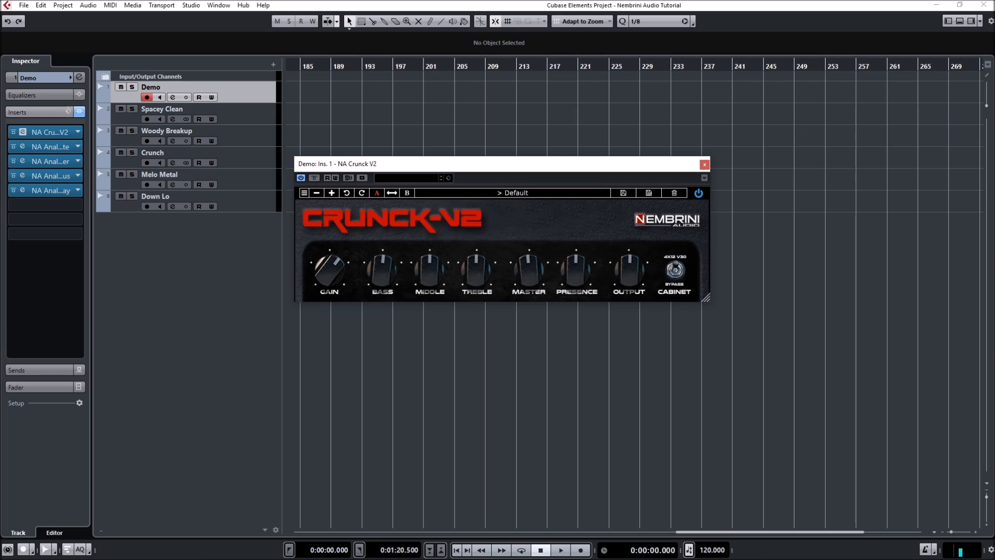
{"action": "scroll", "coordinate": [530, 274], "scroll_direction": "up", "scroll_amount": 4}
{"action": "scroll", "coordinate": [533, 268], "scroll_direction": "down", "scroll_amount": 3}
{"action": "left_click_drag", "start_coordinate": [566, 273], "coordinate": [570, 269]}
{"action": "scroll", "coordinate": [571, 272], "scroll_direction": "down", "scroll_amount": 3}
Switch the amp's cabinet to bypass and back to 4x12 V30, and enlarge its window and return it to the original size
{"action": "left_click", "coordinate": [680, 278]}
{"action": "left_click", "coordinate": [681, 278]}
{"action": "left_click_drag", "start_coordinate": [707, 299], "coordinate": [956, 338]}
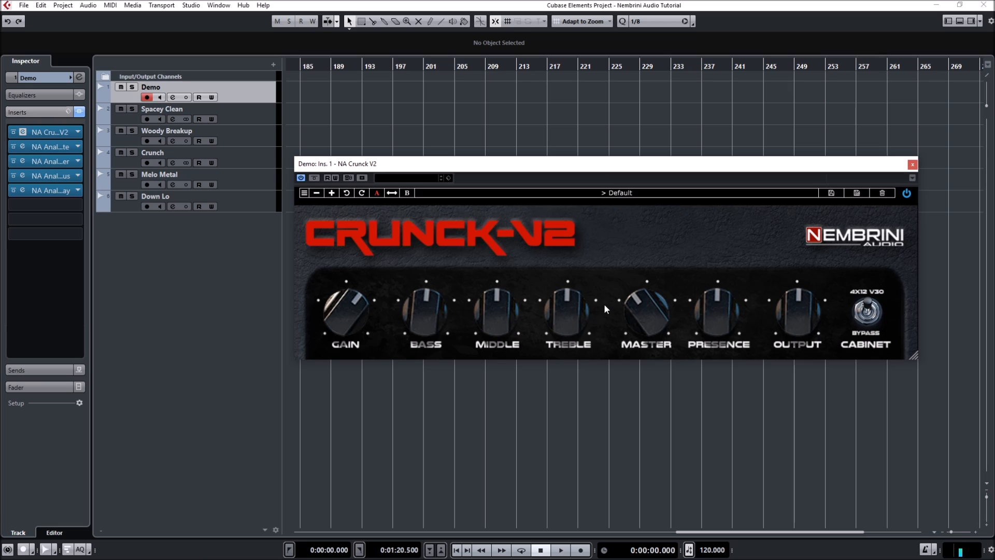
{"action": "left_click_drag", "start_coordinate": [914, 355], "coordinate": [627, 285]}
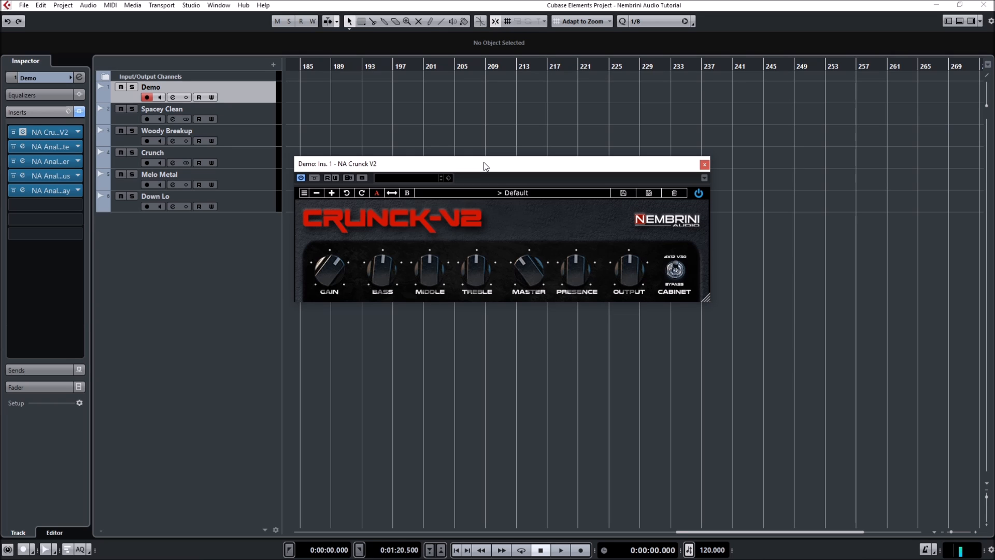
{"action": "left_click_drag", "start_coordinate": [707, 299], "coordinate": [656, 294]}
Look through the amp's Factory Presets list and close it without loading a preset
{"action": "left_click", "coordinate": [508, 195]}
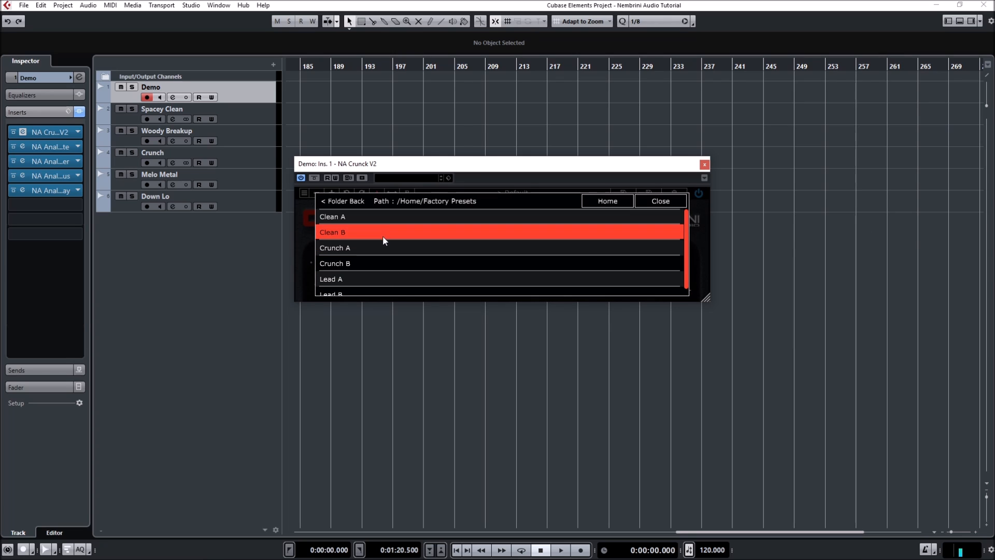
{"action": "left_click", "coordinate": [661, 201]}
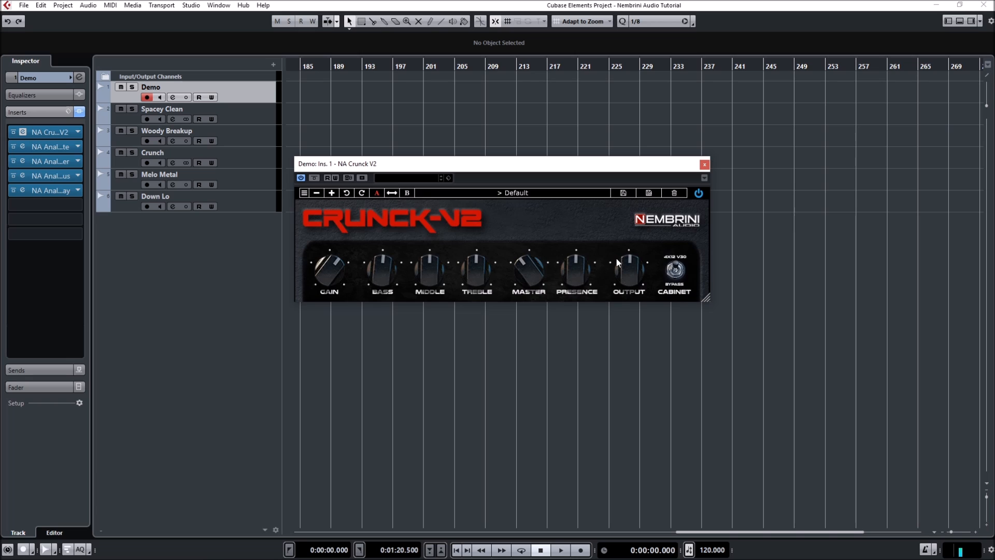
Change the amp's Bass, Middle and Treble in setting A, and compare settings A and B, ending on A
{"action": "left_click", "coordinate": [408, 192]}
{"action": "left_click", "coordinate": [376, 193]}
{"action": "left_click", "coordinate": [404, 192]}
{"action": "left_click", "coordinate": [377, 193]}
{"action": "left_click_drag", "start_coordinate": [430, 269], "coordinate": [476, 259]}
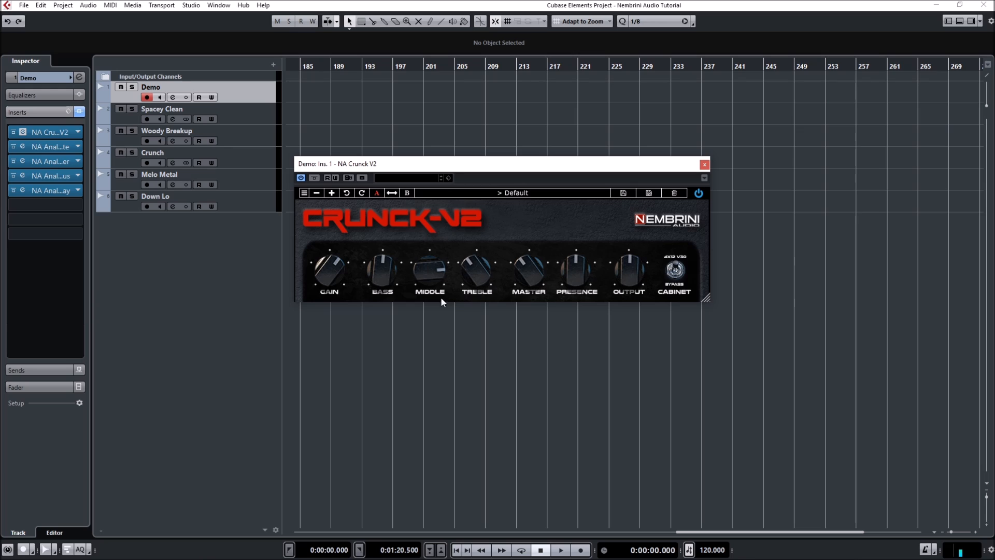
{"action": "left_click", "coordinate": [406, 193]}
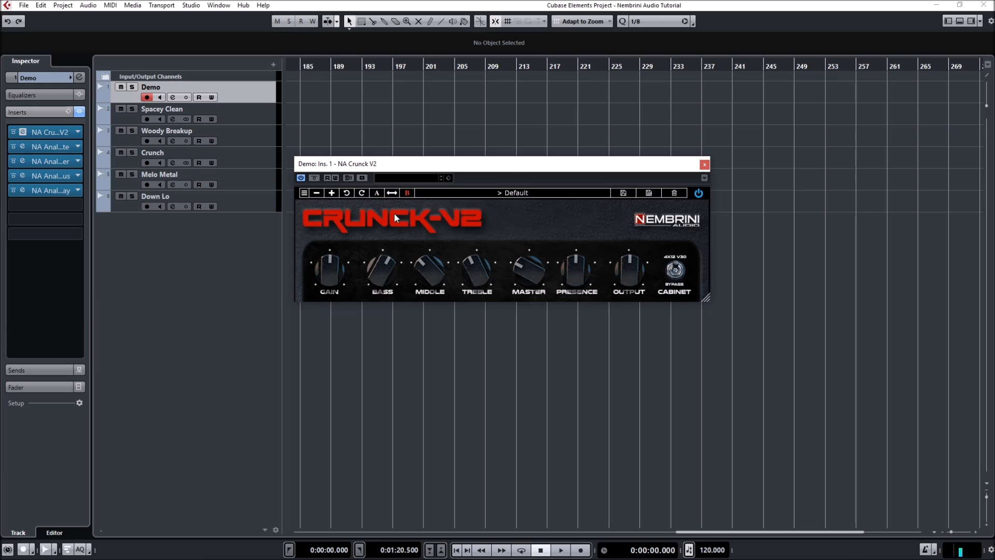
{"action": "left_click", "coordinate": [378, 193]}
{"action": "left_click", "coordinate": [406, 193]}
{"action": "left_click", "coordinate": [376, 193]}
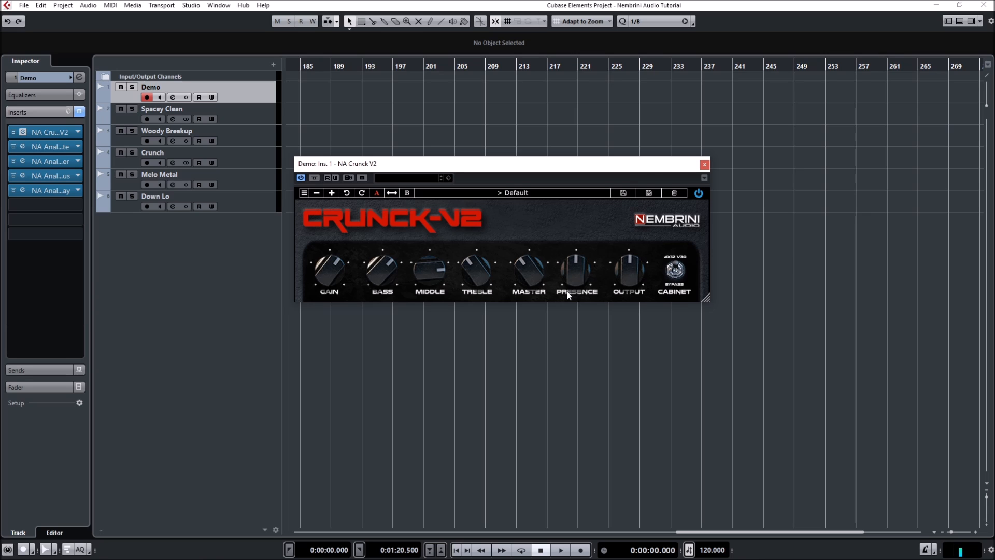
Insert the TPA-1 power amp in slot 7 of the Demo track and place its window below the Crunck V2
{"action": "left_click", "coordinate": [80, 222]}
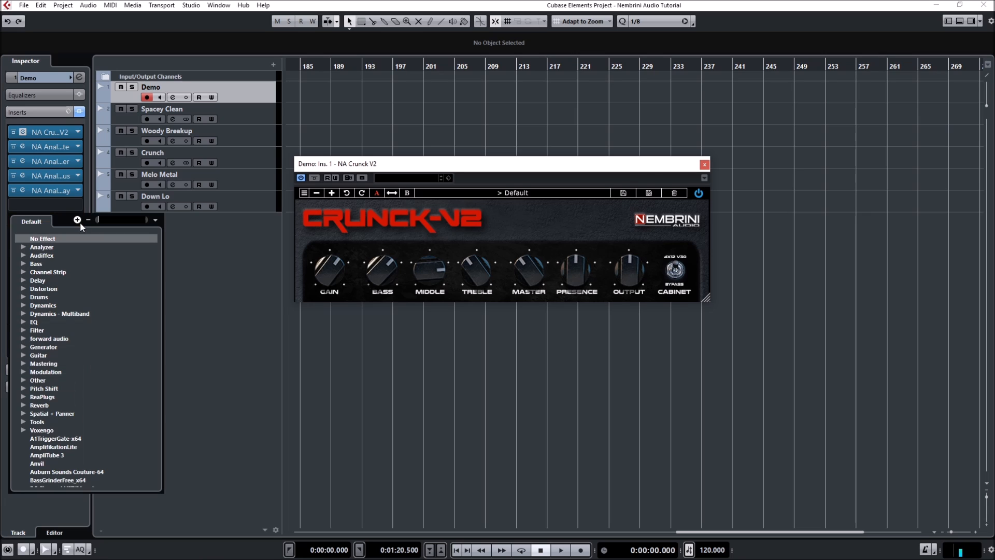
{"action": "type", "text": "tpa"}
{"action": "left_click", "coordinate": [67, 240]}
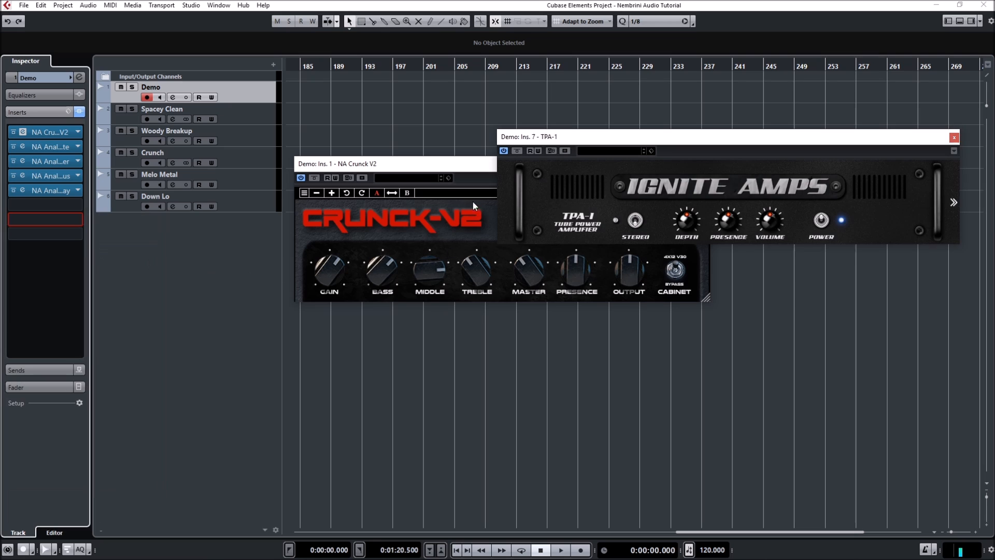
{"action": "left_click_drag", "start_coordinate": [590, 138], "coordinate": [370, 323]}
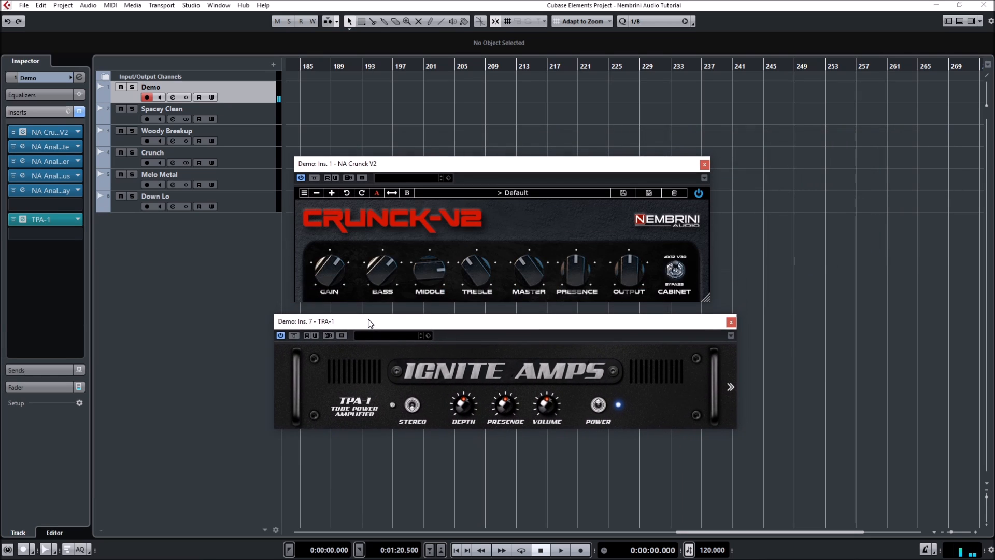
{"action": "left_click_drag", "start_coordinate": [570, 328], "coordinate": [560, 326]}
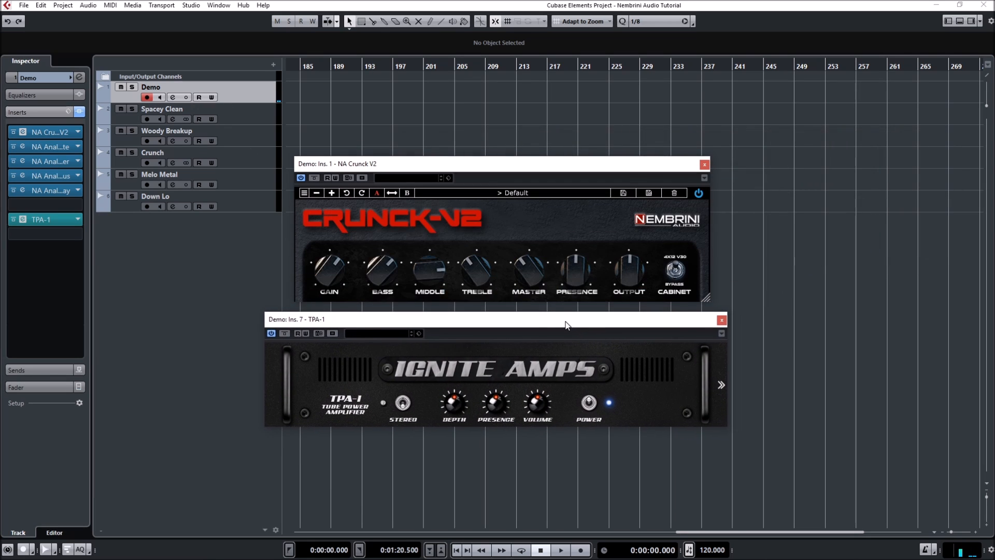
Examine the TPA-1's rear panel, flip back to its front, and close its window
{"action": "left_click", "coordinate": [721, 385]}
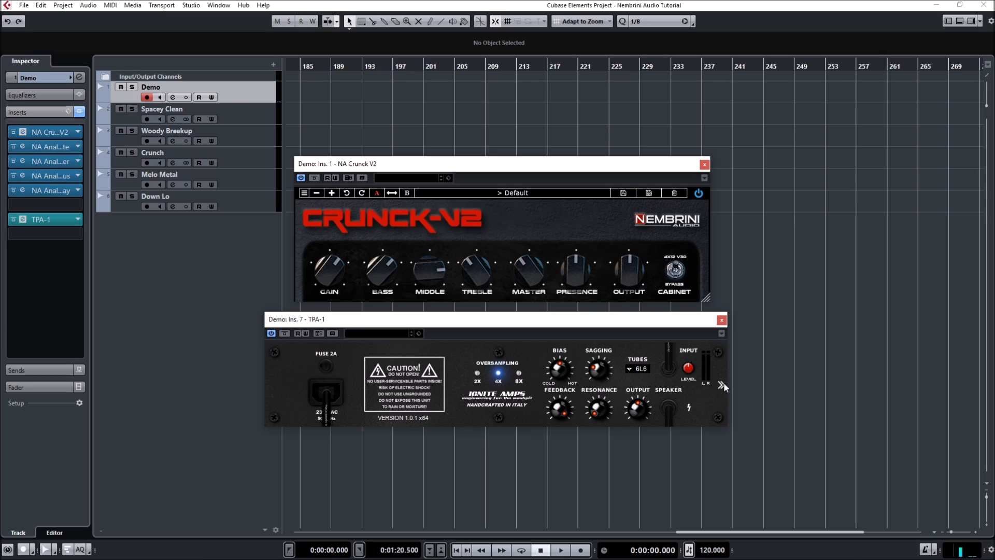
{"action": "left_click_drag", "start_coordinate": [687, 325], "coordinate": [691, 322]}
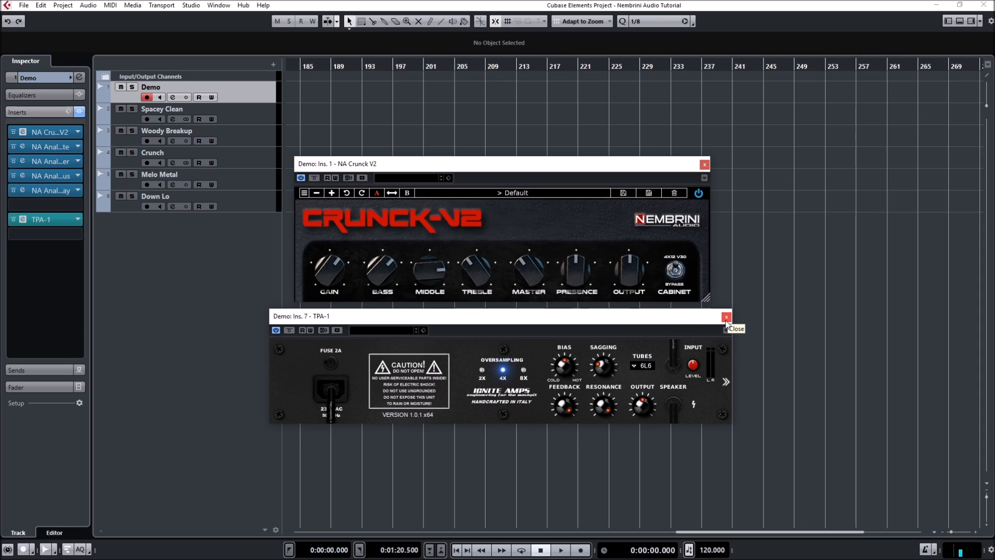
{"action": "left_click", "coordinate": [726, 382]}
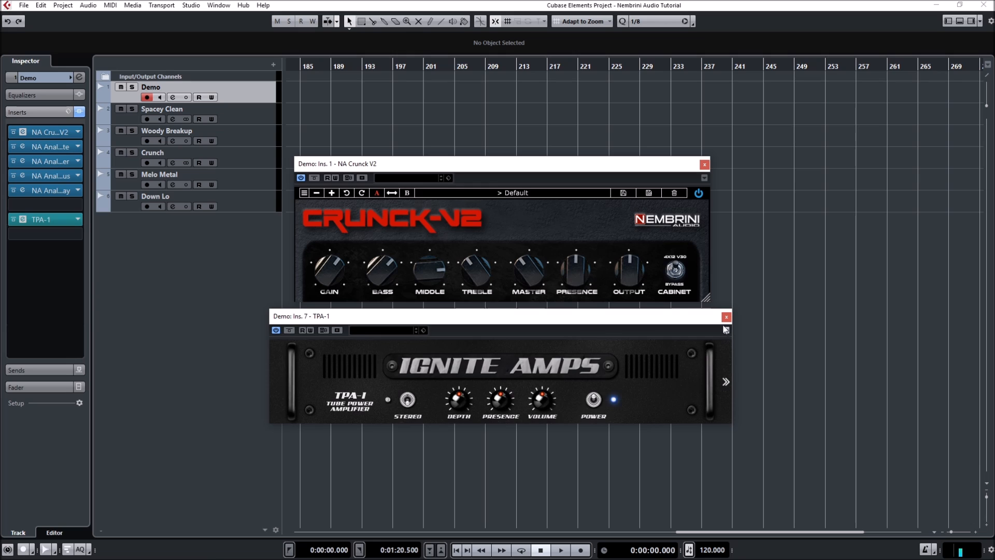
{"action": "left_click", "coordinate": [725, 317]}
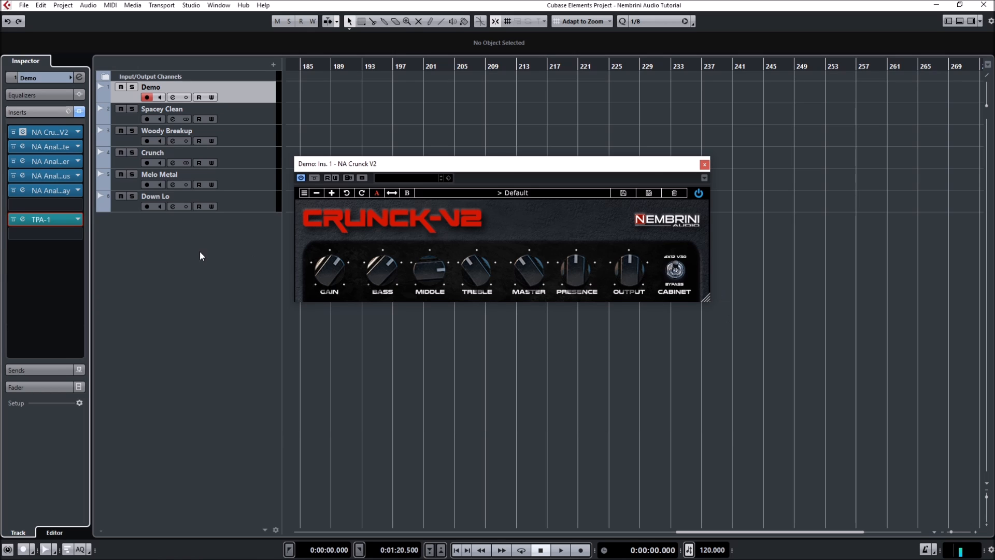
Remove the TPA-1 from the Demo track's inserts by choosing No Effect
{"action": "left_click", "coordinate": [78, 220]}
{"action": "scroll", "coordinate": [61, 234], "scroll_direction": "up", "scroll_amount": 10}
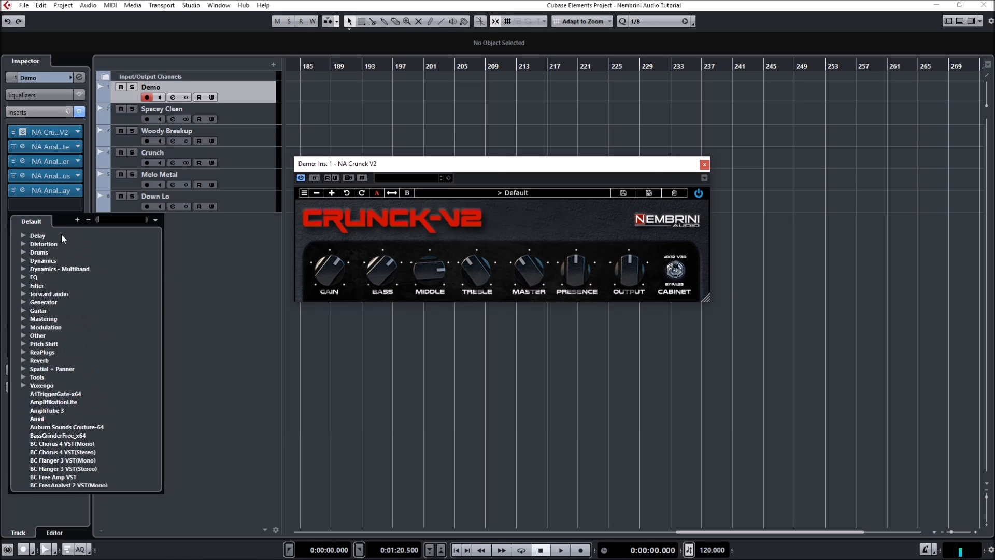
{"action": "scroll", "coordinate": [61, 234], "scroll_direction": "up", "scroll_amount": 2}
{"action": "left_click", "coordinate": [56, 235]}
{"action": "left_click", "coordinate": [472, 299]}
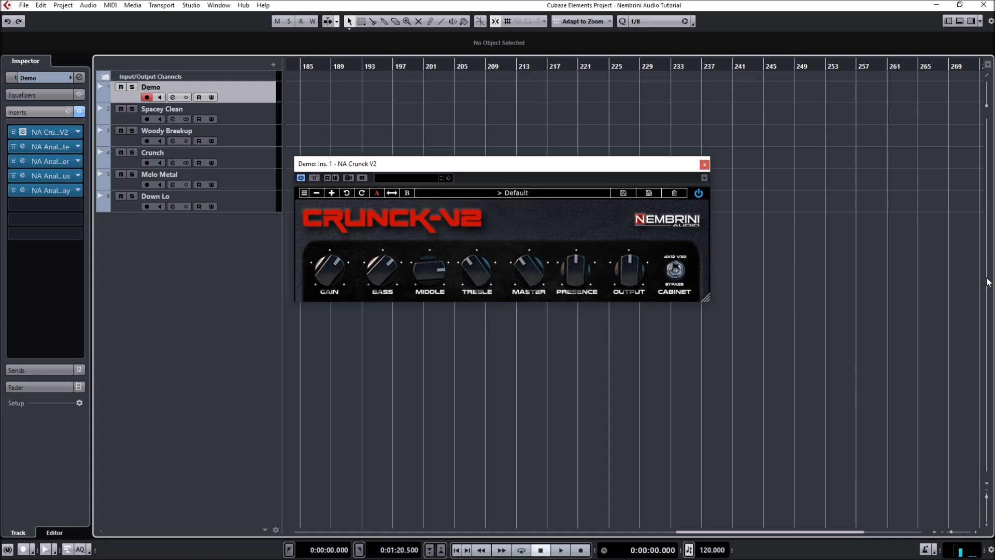
Open the Demo track's Analog Rack Noise Gate in place of the Crunck V2 window and adjust its Threshold
{"action": "left_click", "coordinate": [55, 148]}
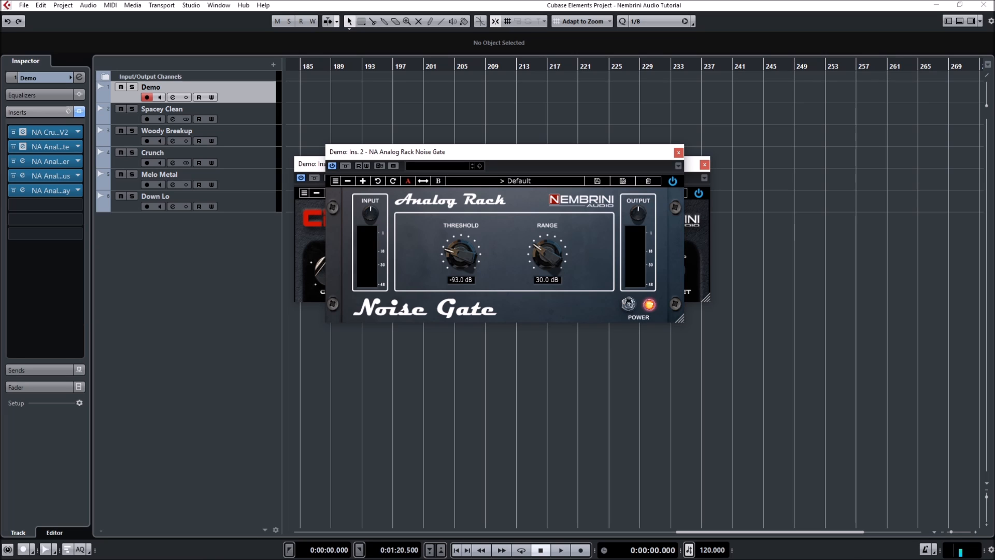
{"action": "left_click", "coordinate": [704, 165]}
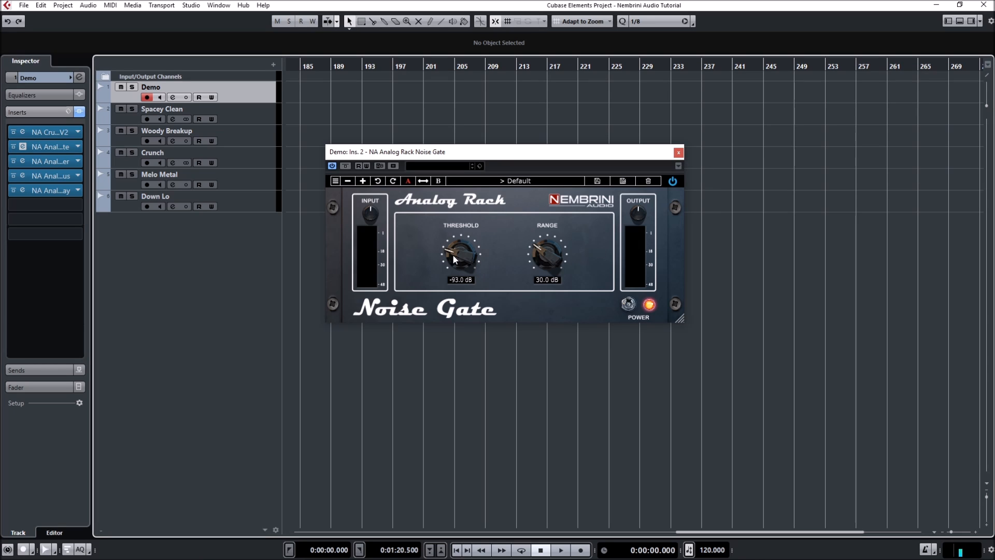
{"action": "scroll", "coordinate": [450, 254], "scroll_direction": "up", "scroll_amount": 2}
{"action": "scroll", "coordinate": [448, 254], "scroll_direction": "down", "scroll_amount": 1}
{"action": "scroll", "coordinate": [559, 266], "scroll_direction": "up", "scroll_amount": 4}
Open the Analog Rack Cleaner and set Rumbling to 3.2 and Harsh to 6.9
{"action": "double_click", "coordinate": [61, 161]}
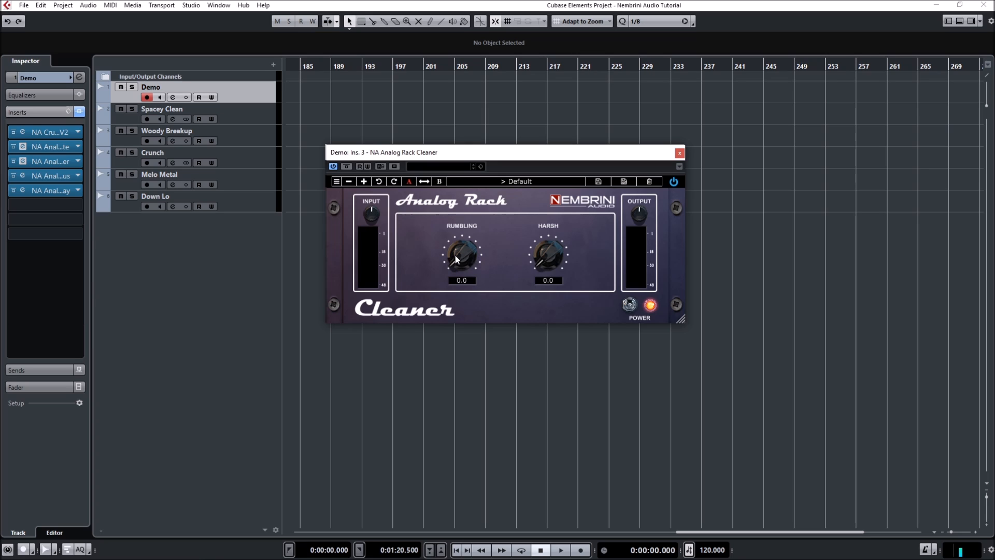
{"action": "scroll", "coordinate": [456, 259], "scroll_direction": "up", "scroll_amount": 4}
{"action": "scroll", "coordinate": [463, 255], "scroll_direction": "up", "scroll_amount": 2}
{"action": "scroll", "coordinate": [459, 261], "scroll_direction": "down", "scroll_amount": 8}
{"action": "left_click_drag", "start_coordinate": [461, 260], "coordinate": [493, 306]}
{"action": "left_click_drag", "start_coordinate": [547, 263], "coordinate": [537, 111]}
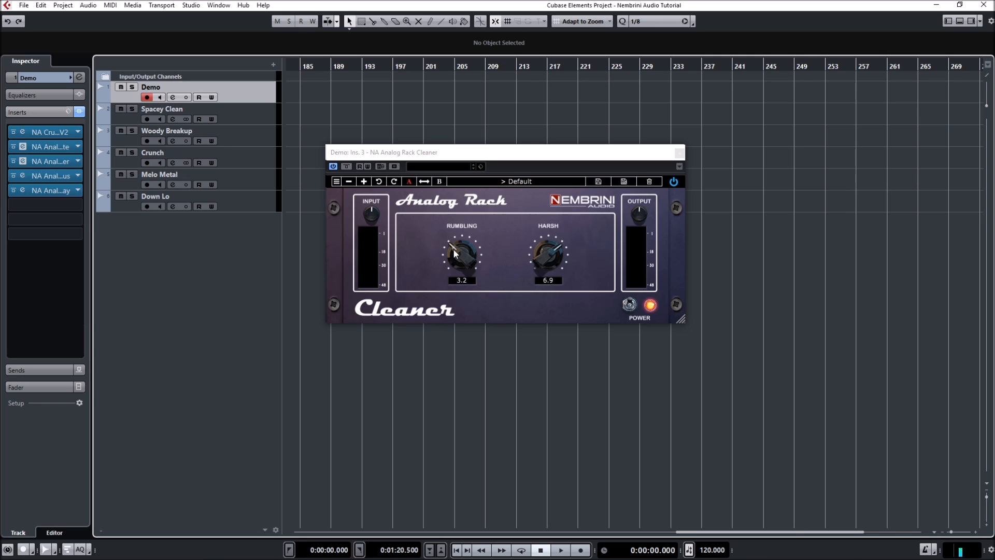
Open the Demo track's Analog Rack Chorus and move its window over the Cleaner
{"action": "left_click", "coordinate": [48, 176]}
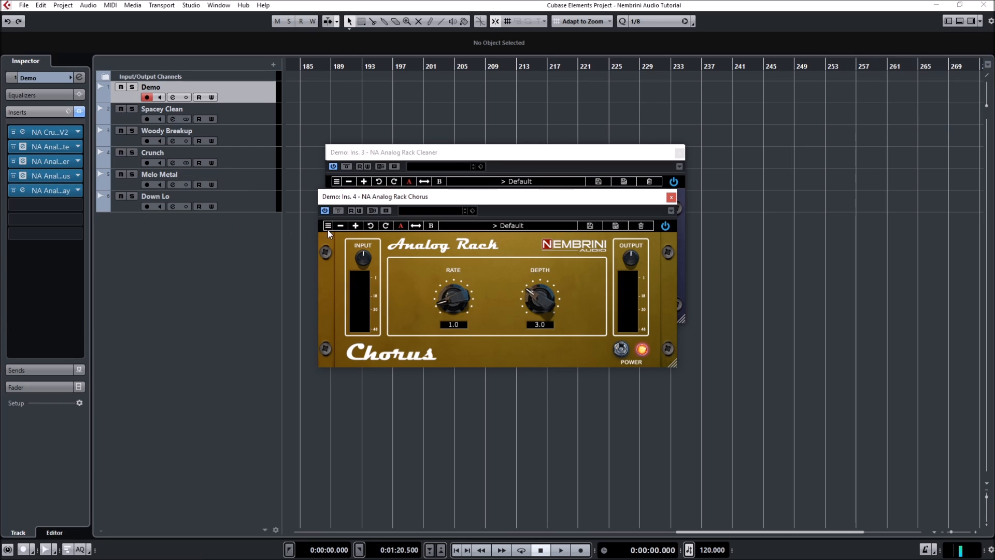
{"action": "left_click_drag", "start_coordinate": [364, 201], "coordinate": [372, 155]}
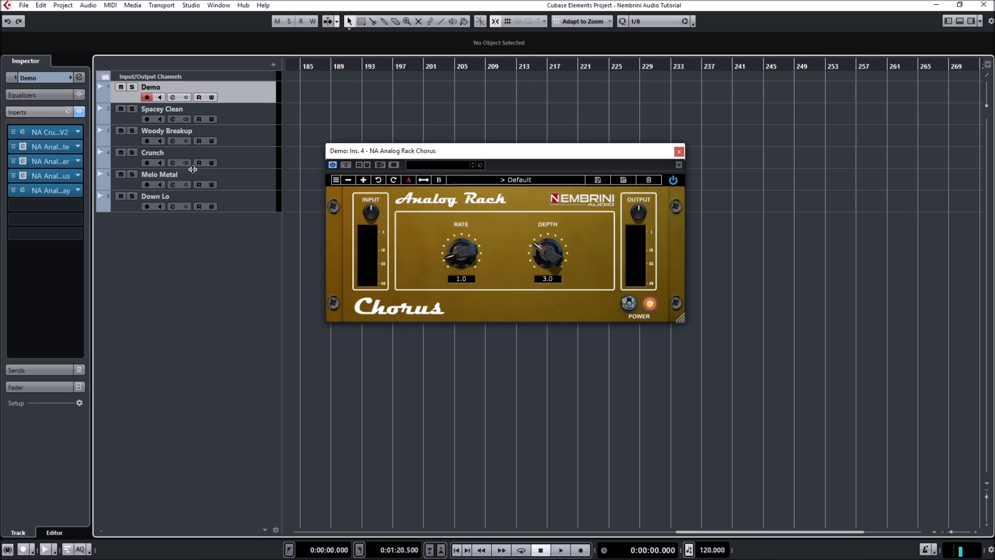
Open the Analog Rack Delay and set Time to 359 ms, Offset to 60%, Feedback to 35% and Mix to 39%
{"action": "left_click", "coordinate": [61, 195]}
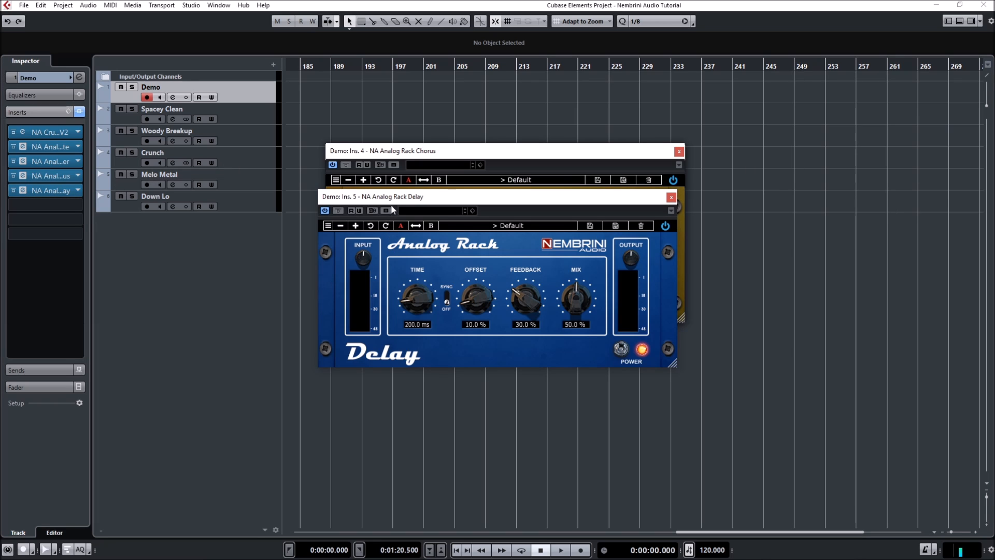
{"action": "left_click_drag", "start_coordinate": [392, 199], "coordinate": [396, 154]}
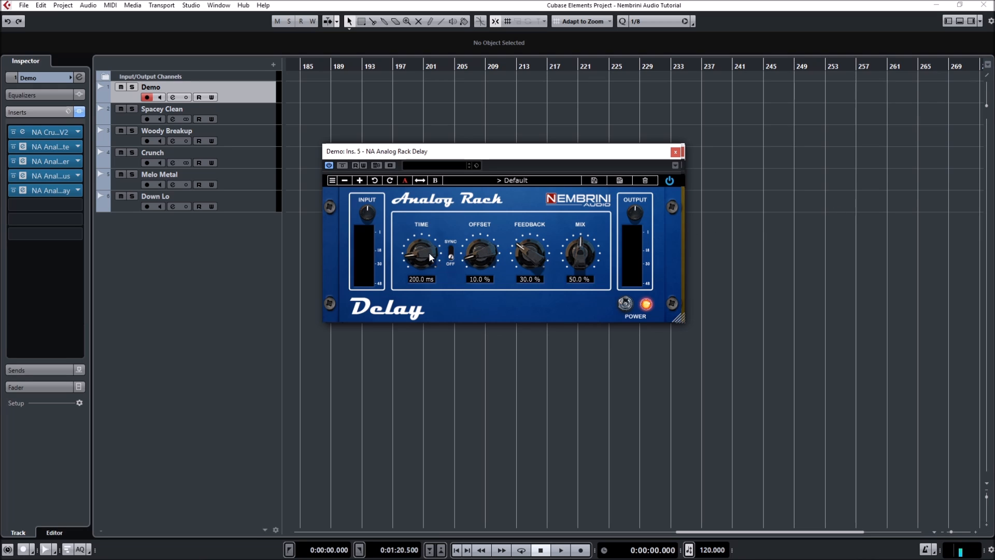
{"action": "left_click_drag", "start_coordinate": [430, 252], "coordinate": [432, 244]}
{"action": "left_click_drag", "start_coordinate": [529, 252], "coordinate": [591, 262]}
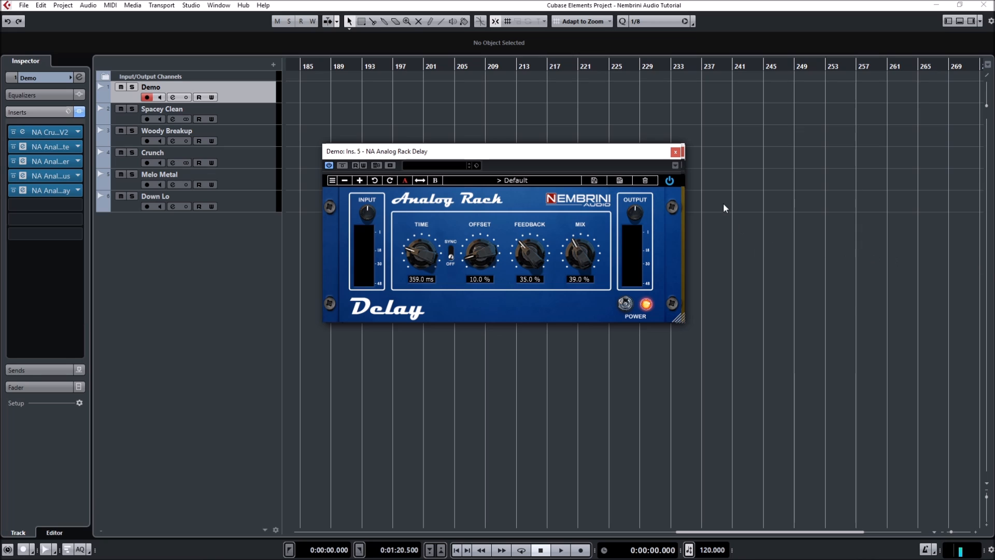
{"action": "left_click_drag", "start_coordinate": [476, 252], "coordinate": [468, 130]}
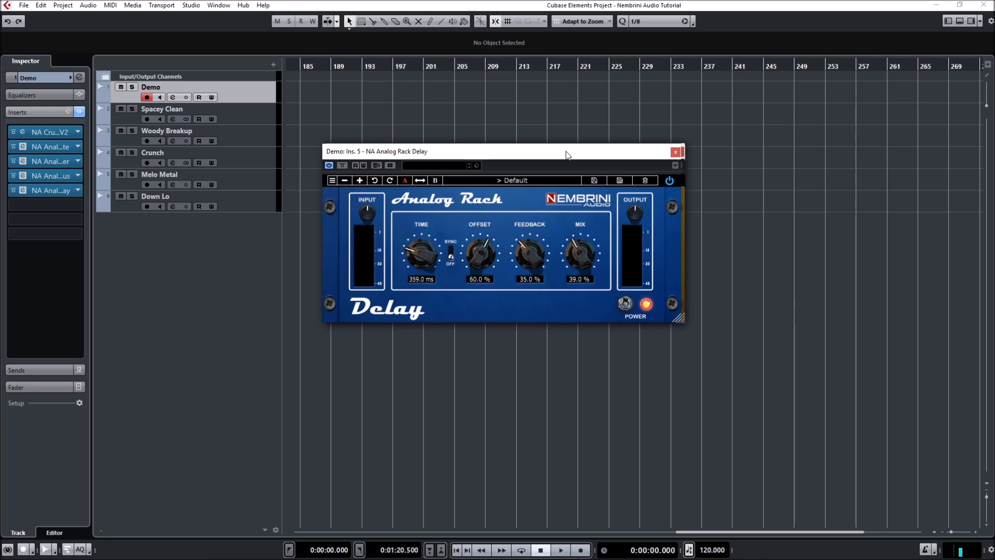
Switch to the Spacey Clean track and examine the settings of its Chorus, Crunck V2 and Delay inserts
{"action": "left_click", "coordinate": [582, 119]}
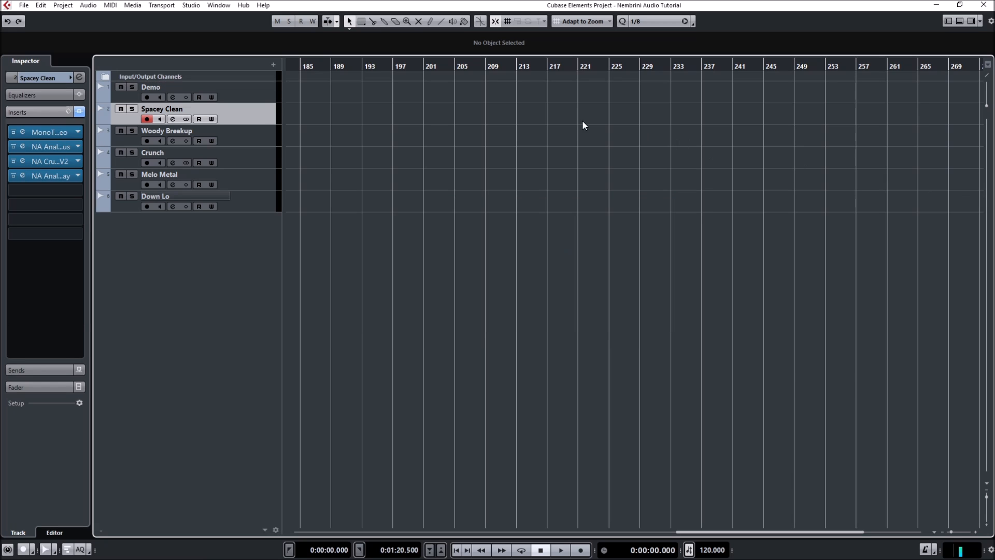
{"action": "left_click", "coordinate": [23, 146]}
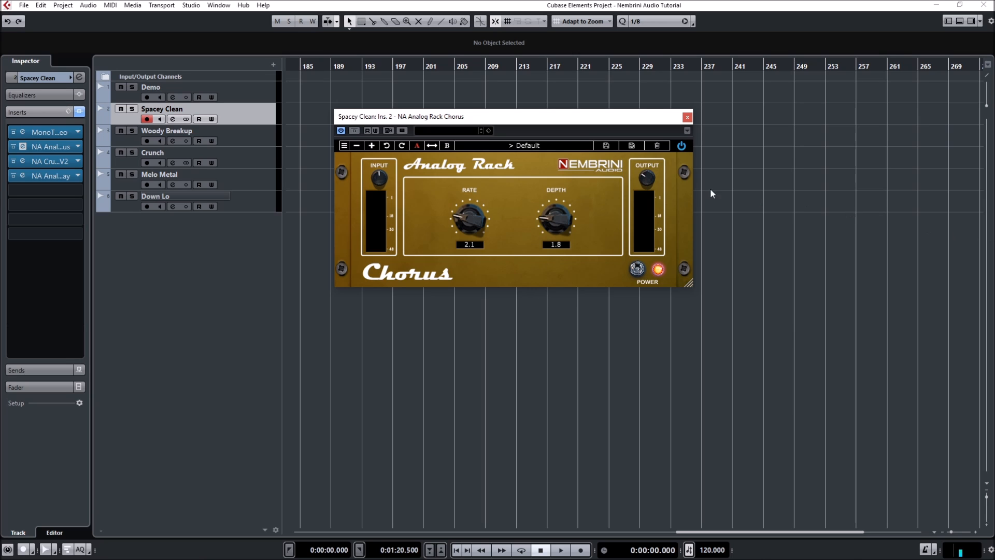
{"action": "left_click", "coordinate": [62, 163]}
{"action": "left_click", "coordinate": [61, 162]}
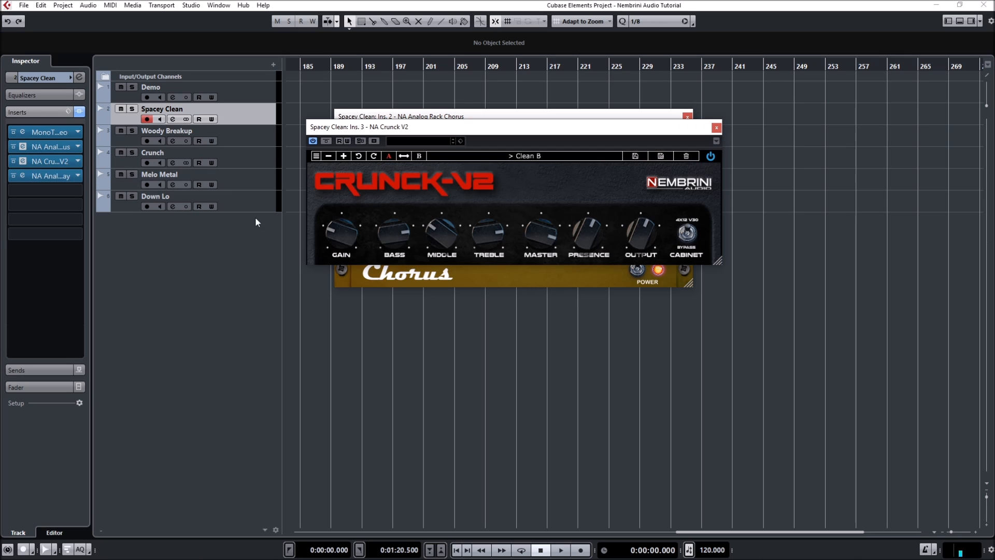
{"action": "mouse_move", "coordinate": [548, 127]}
{"action": "left_mouse_down"}
{"action": "mouse_move", "coordinate": [565, 137]}
{"action": "mouse_move", "coordinate": [553, 136]}
{"action": "left_mouse_up"}
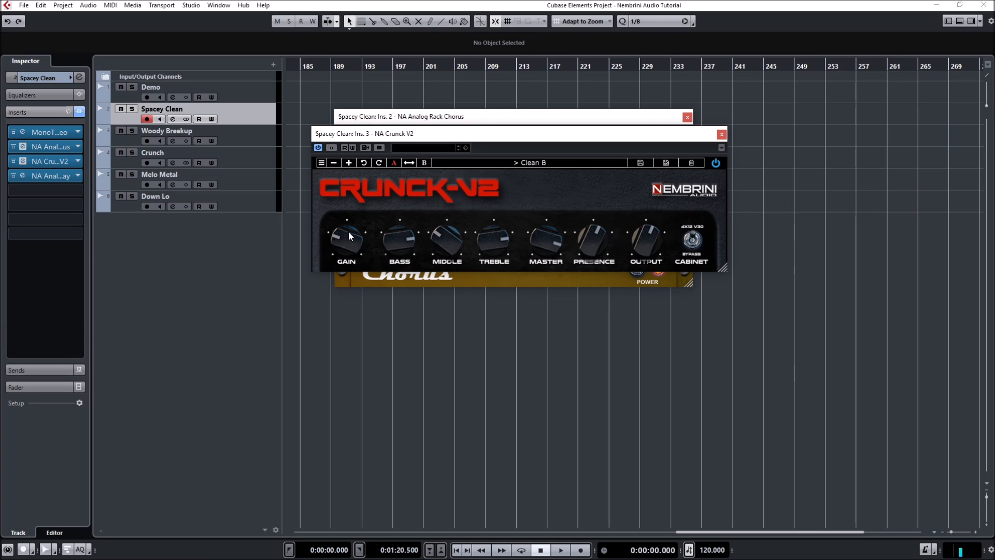
{"action": "left_click", "coordinate": [66, 179]}
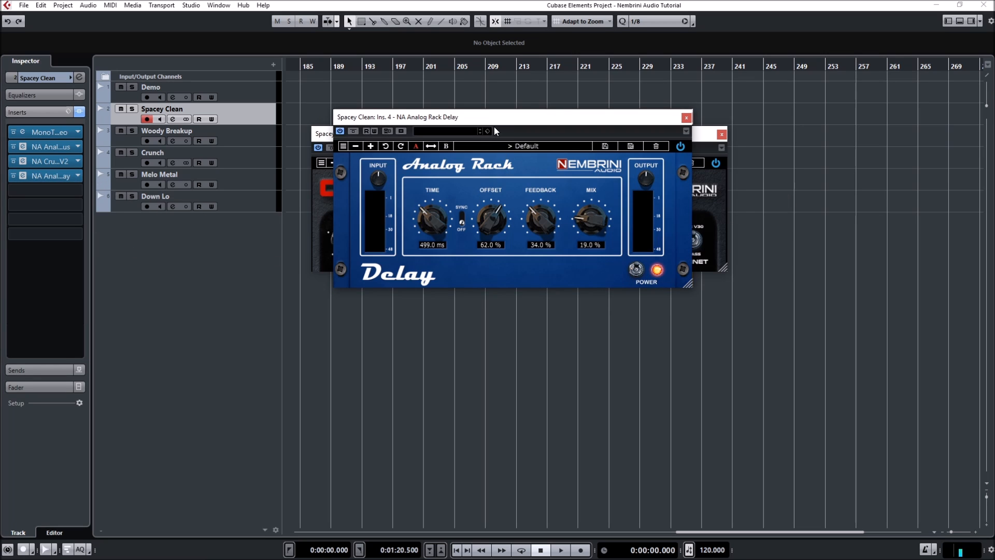
Examine the Spacey Clean track's Delay and the Woody Breakup track's RoomWorks SE reverb, and close the reverb
{"action": "left_click_drag", "start_coordinate": [487, 123], "coordinate": [491, 121]}
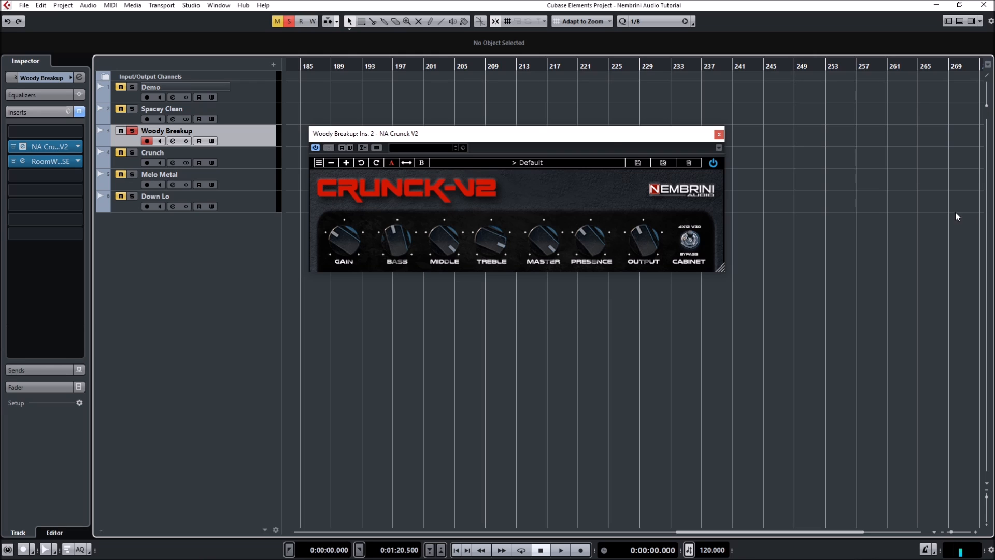
{"action": "left_click", "coordinate": [61, 161]}
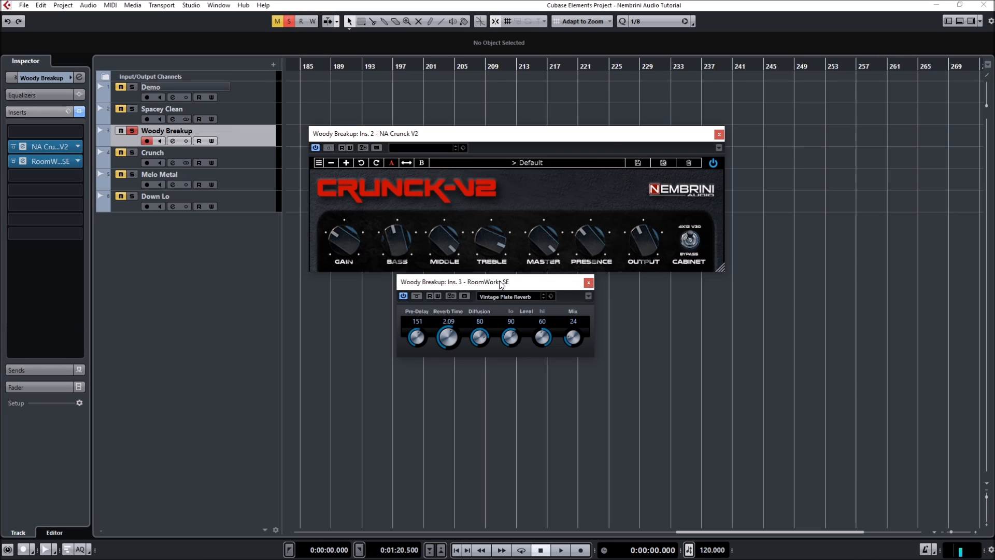
{"action": "left_click_drag", "start_coordinate": [501, 283], "coordinate": [506, 284]}
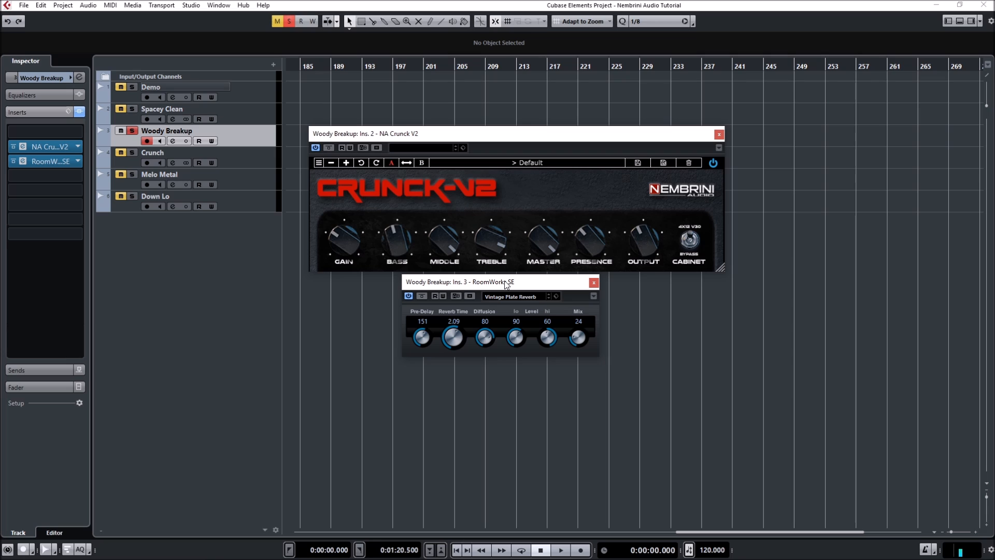
{"action": "left_click", "coordinate": [593, 283]}
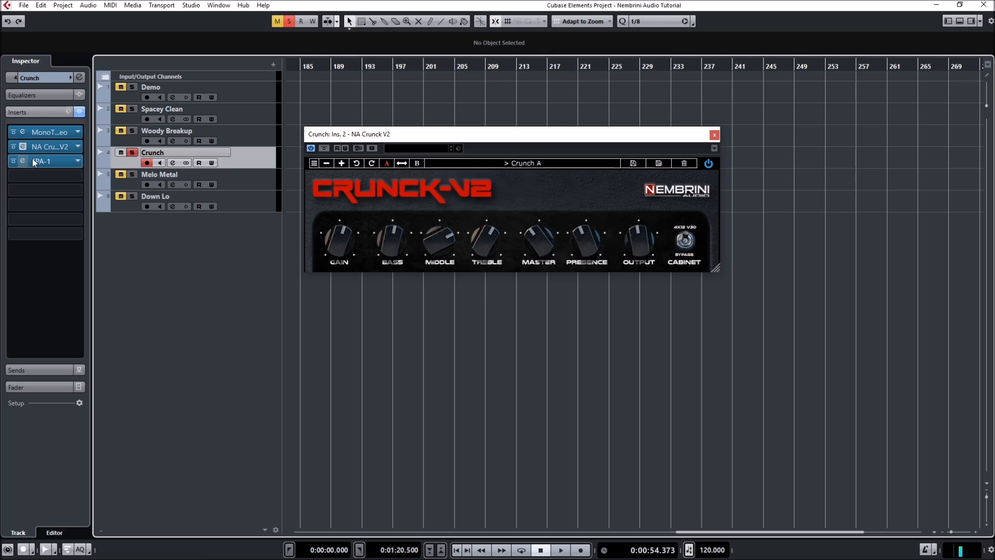
Open the Crunch track's TPA-1 power amp and examine its front controls, rear controls and tube selection
{"action": "left_click", "coordinate": [47, 159]}
{"action": "left_click_drag", "start_coordinate": [479, 192], "coordinate": [447, 153]}
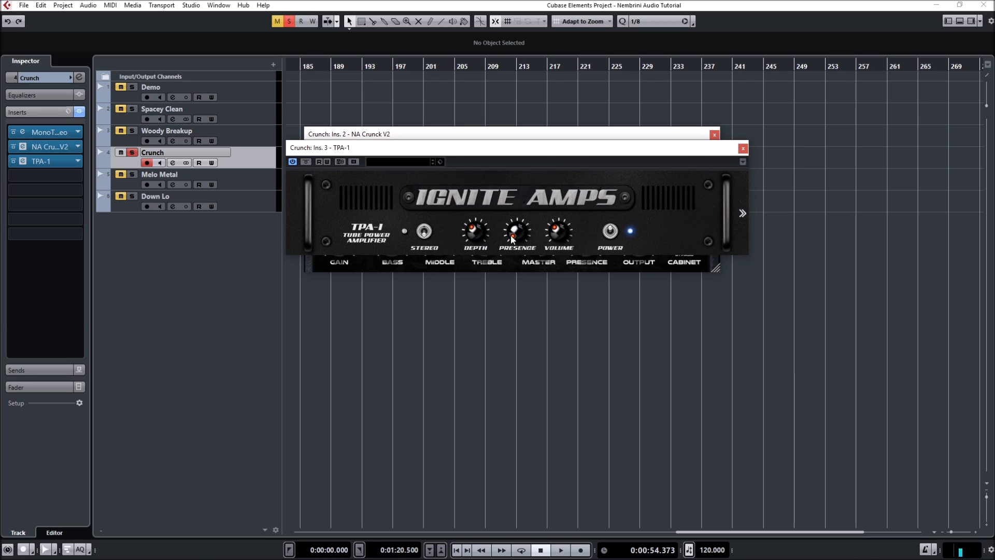
{"action": "left_click", "coordinate": [743, 213]}
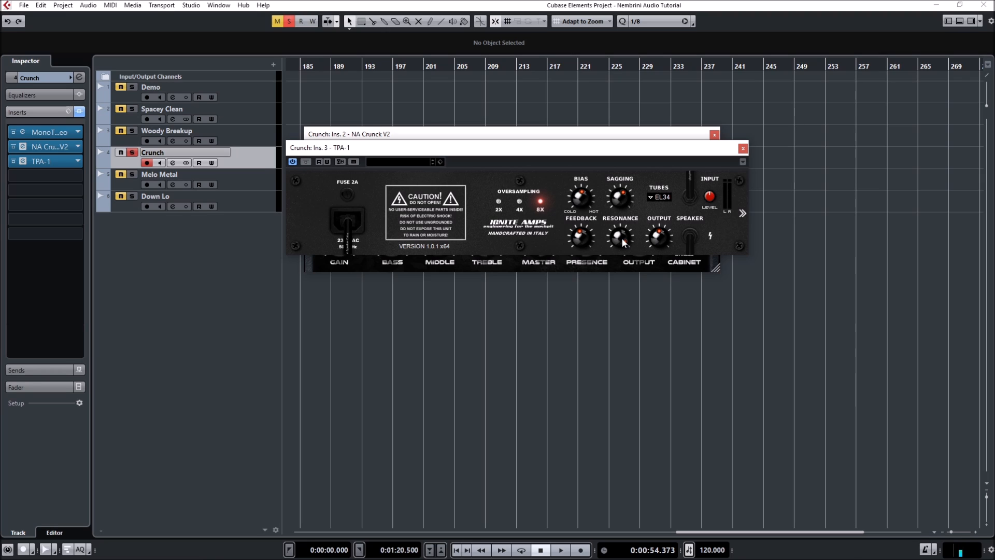
{"action": "left_click", "coordinate": [654, 198]}
{"action": "left_click", "coordinate": [662, 197]}
{"action": "left_click", "coordinate": [663, 196]}
{"action": "left_click", "coordinate": [665, 170]}
Place the TPA-1 window below the Crunch track's Crunck V2 and view both its front and rear panels
{"action": "left_click_drag", "start_coordinate": [652, 149], "coordinate": [675, 305]}
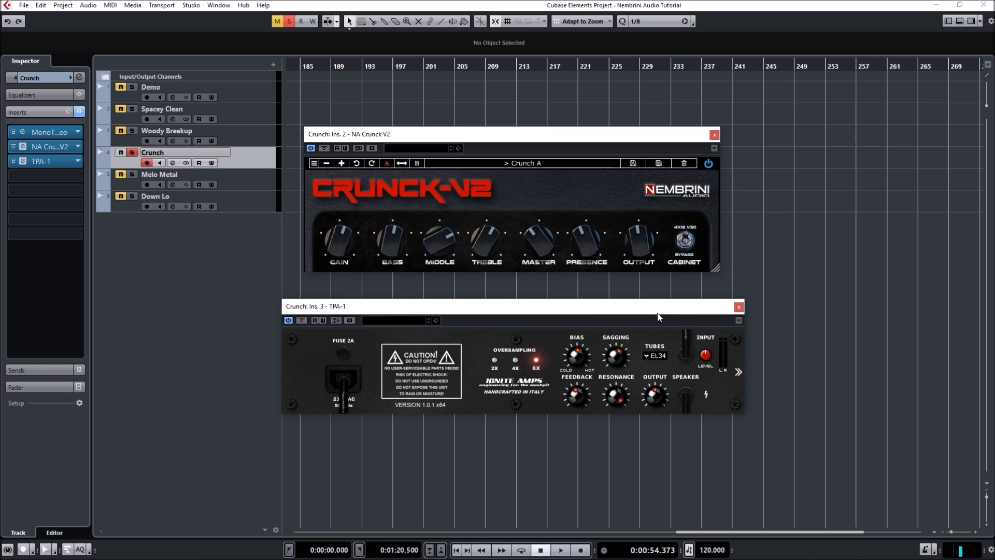
{"action": "left_click", "coordinate": [738, 373]}
{"action": "left_click_drag", "start_coordinate": [611, 301], "coordinate": [600, 297]}
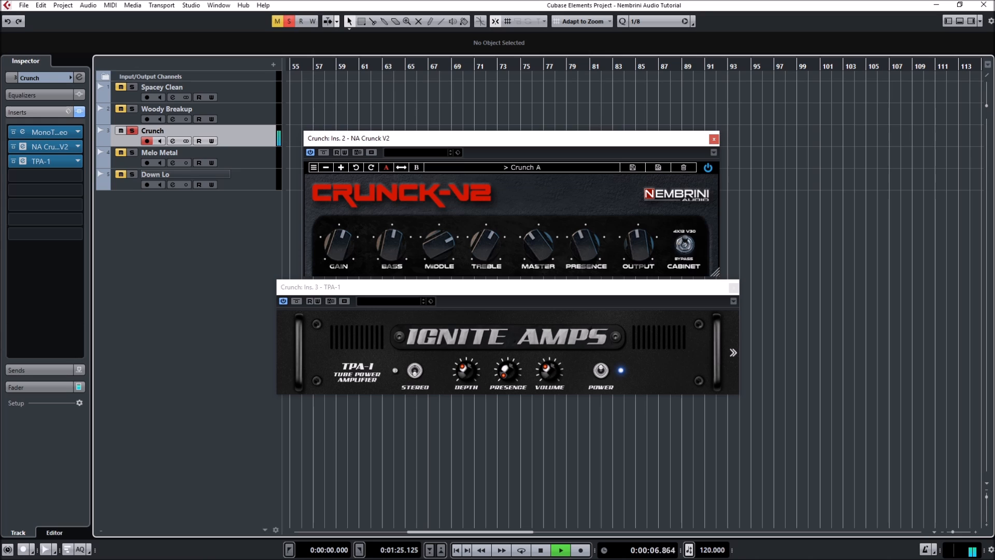
{"action": "left_click", "coordinate": [734, 352]}
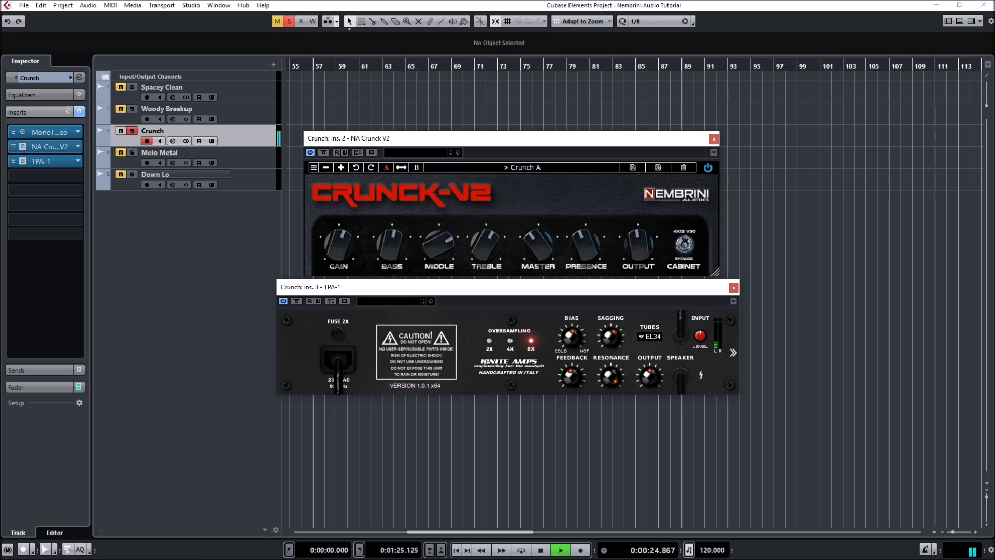
{"action": "left_click", "coordinate": [733, 352]}
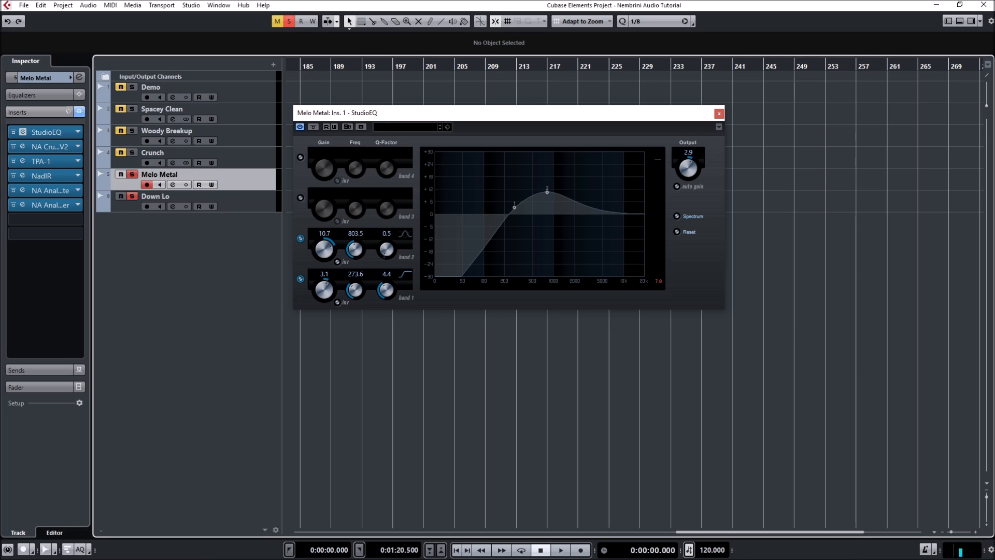
Open the Melo Metal track's Crunck V2 and examine its settings alongside the StudioEQ curve
{"action": "left_click", "coordinate": [22, 147]}
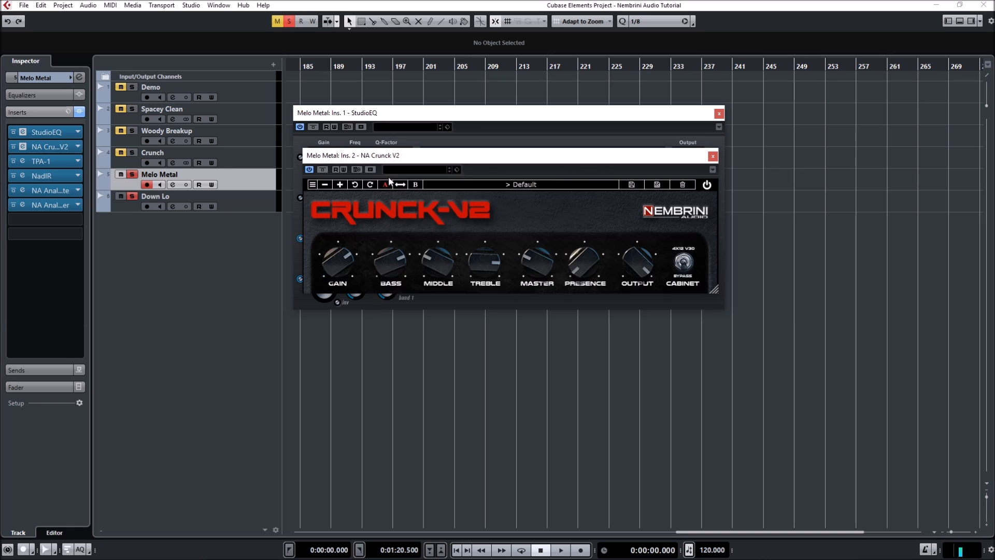
{"action": "left_click_drag", "start_coordinate": [556, 163], "coordinate": [548, 159]}
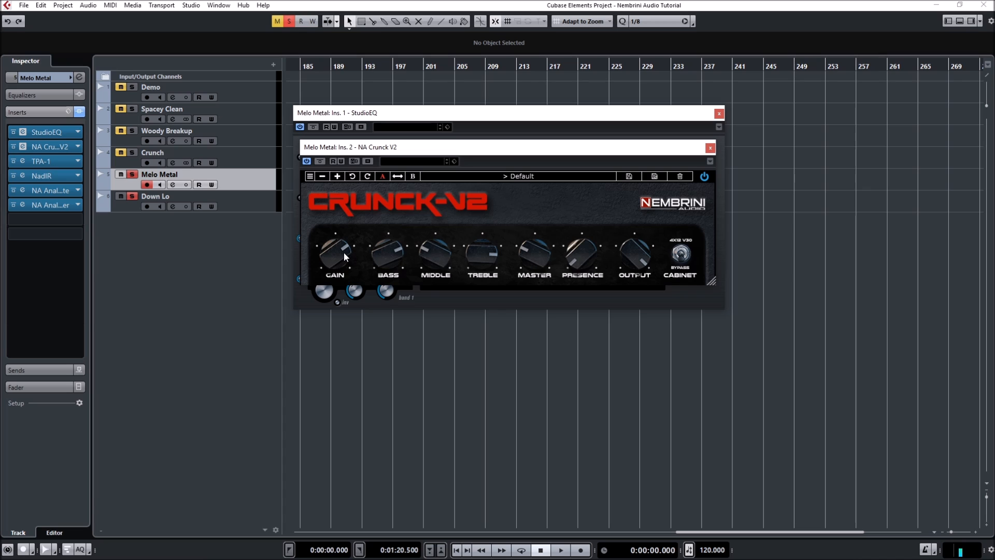
{"action": "left_click_drag", "start_coordinate": [432, 150], "coordinate": [428, 268]}
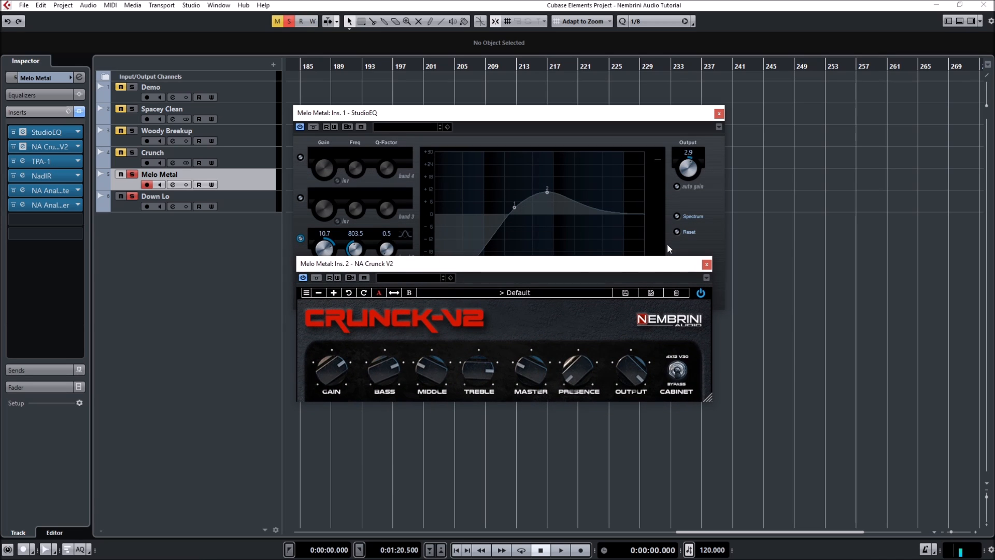
{"action": "left_click_drag", "start_coordinate": [658, 262], "coordinate": [661, 148]}
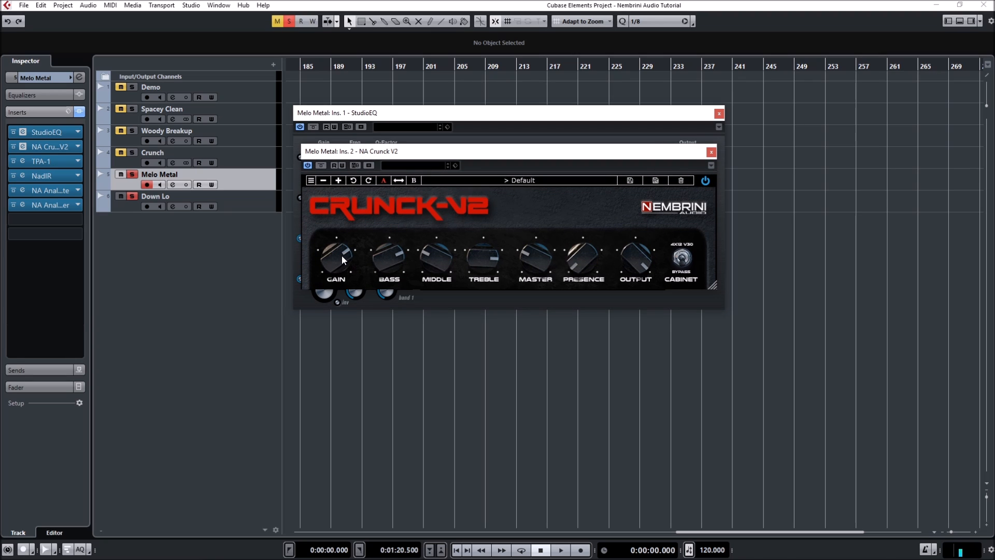
{"action": "mouse_move", "coordinate": [477, 157]}
{"action": "left_mouse_down"}
{"action": "mouse_move", "coordinate": [475, 172]}
{"action": "mouse_move", "coordinate": [477, 157]}
{"action": "left_mouse_up"}
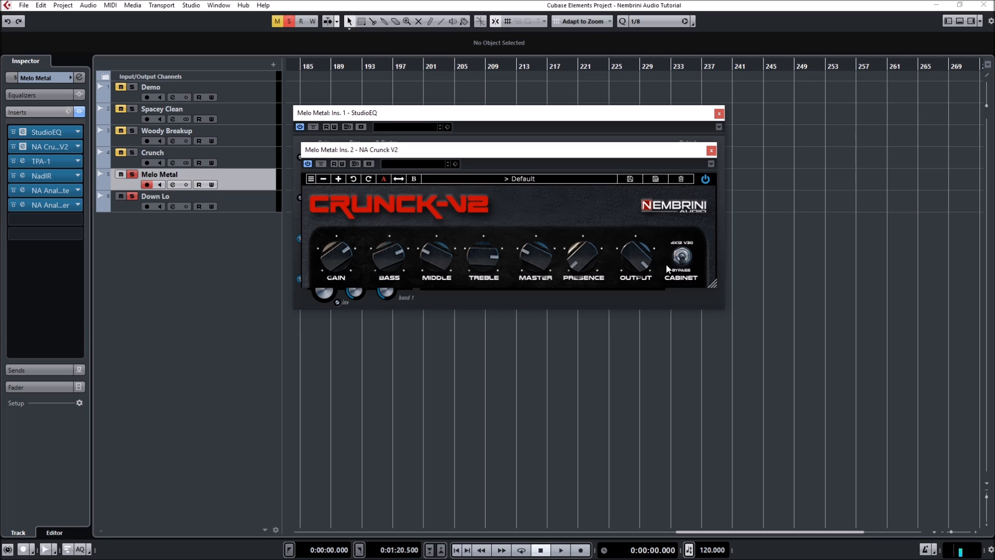
Open the Melo Metal track's TPA-1 below the Crunck V2, check its rear panel and return to the front
{"action": "left_click", "coordinate": [22, 161]}
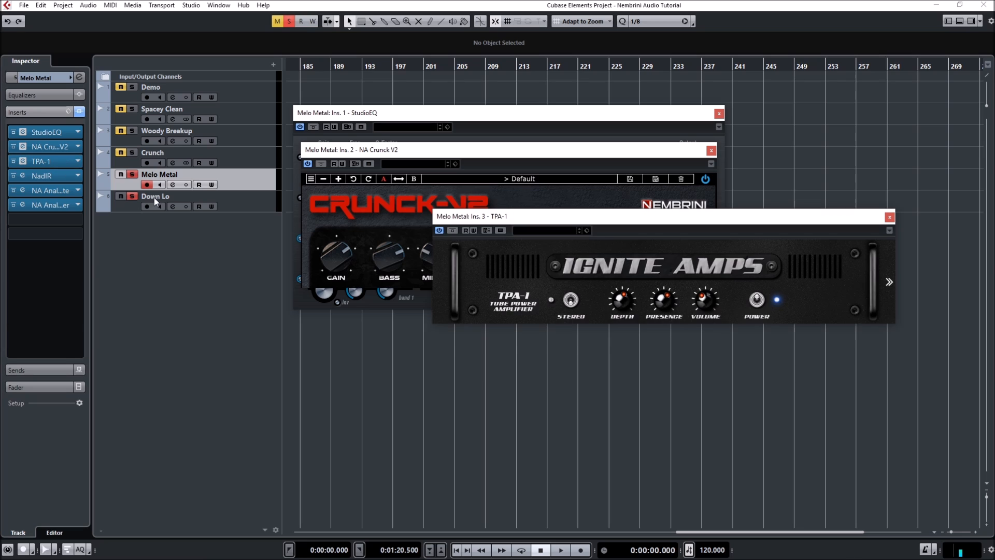
{"action": "left_click_drag", "start_coordinate": [601, 210], "coordinate": [435, 306]}
{"action": "left_click", "coordinate": [725, 376]}
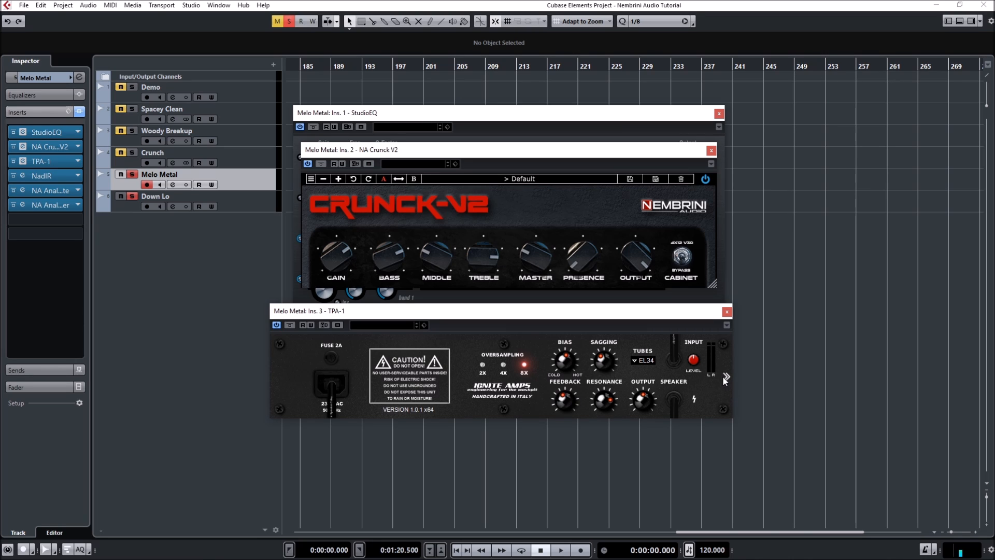
{"action": "left_click", "coordinate": [723, 376]}
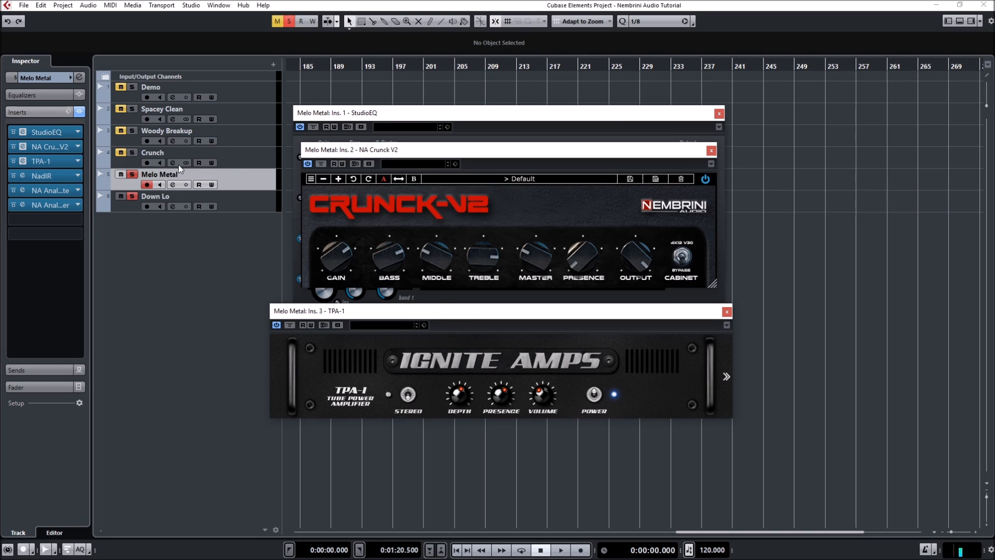
Open the Melo Metal track's NadIR cabinet loader and arrange it above the TPA-1 window to view both
{"action": "left_click", "coordinate": [22, 176]}
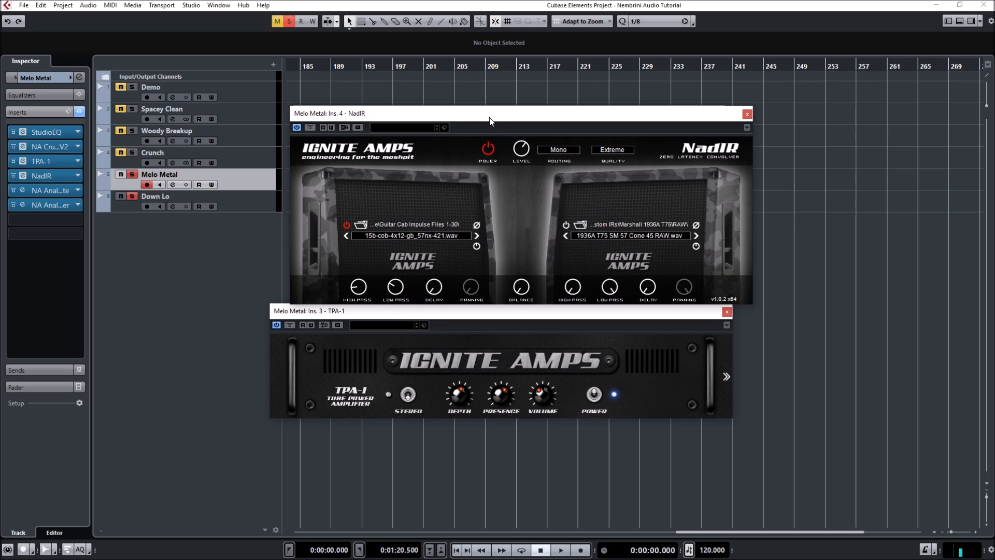
{"action": "left_click_drag", "start_coordinate": [490, 120], "coordinate": [482, 141]}
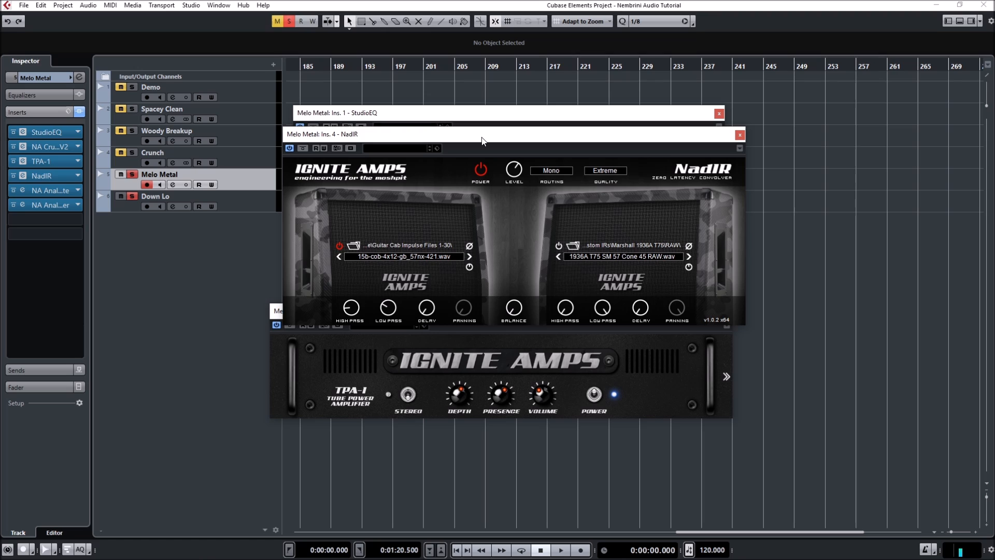
{"action": "left_click", "coordinate": [681, 348]}
{"action": "left_click_drag", "start_coordinate": [699, 314], "coordinate": [708, 349]}
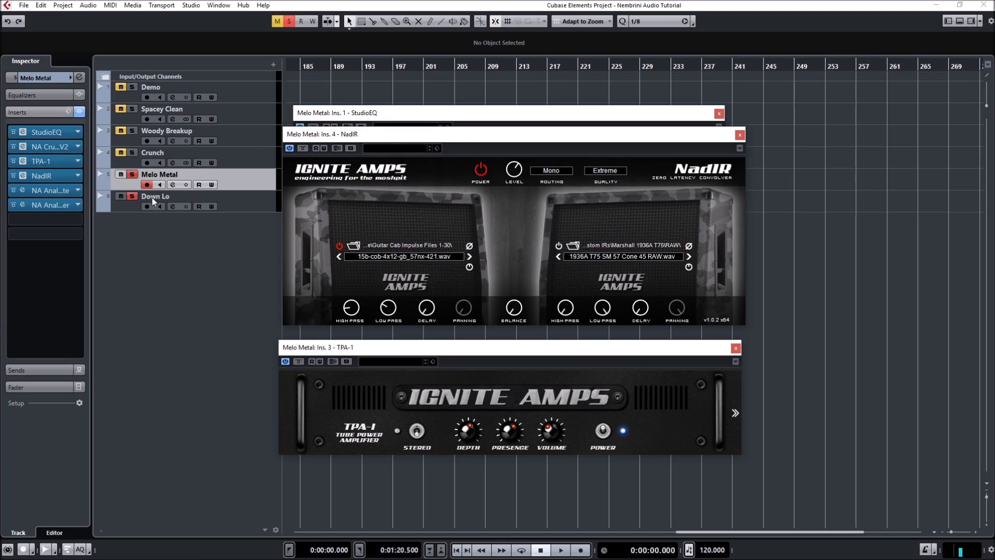
Close the TPA-1 and NadIR windows, and open the Melo Metal track's Analog Rack Noise Gate and Cleaner
{"action": "left_click", "coordinate": [735, 347]}
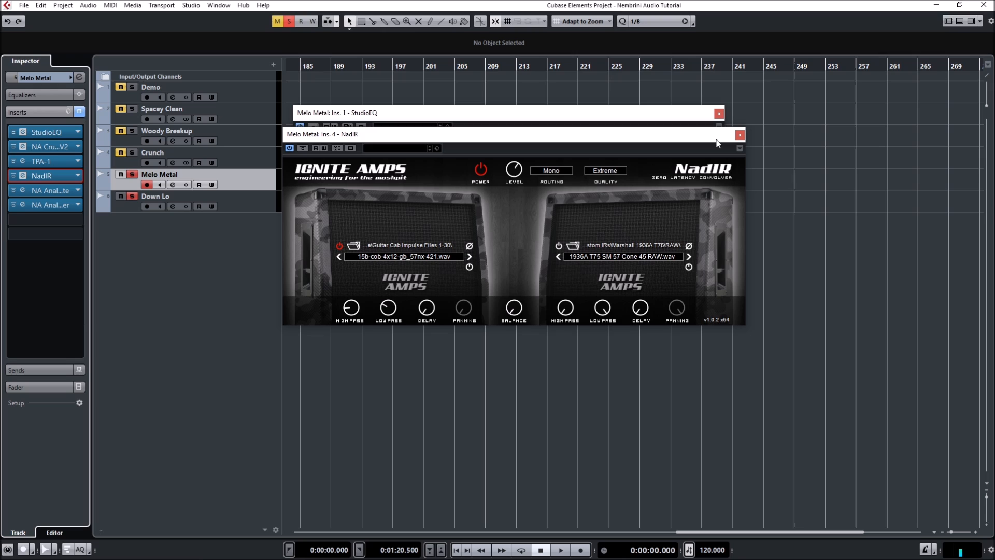
{"action": "left_click", "coordinate": [746, 137]}
{"action": "left_click", "coordinate": [739, 136]}
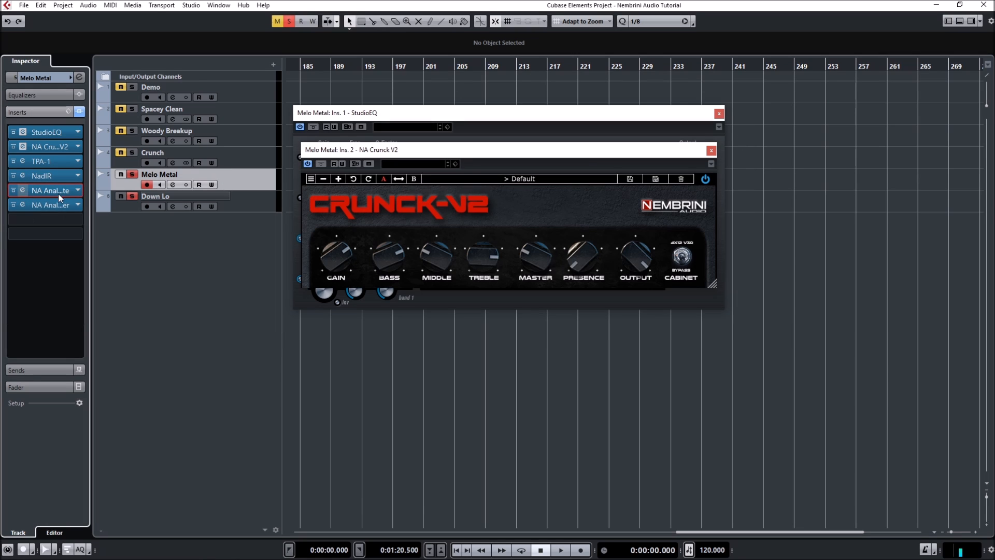
{"action": "left_click", "coordinate": [22, 190]}
{"action": "left_click", "coordinate": [22, 205]}
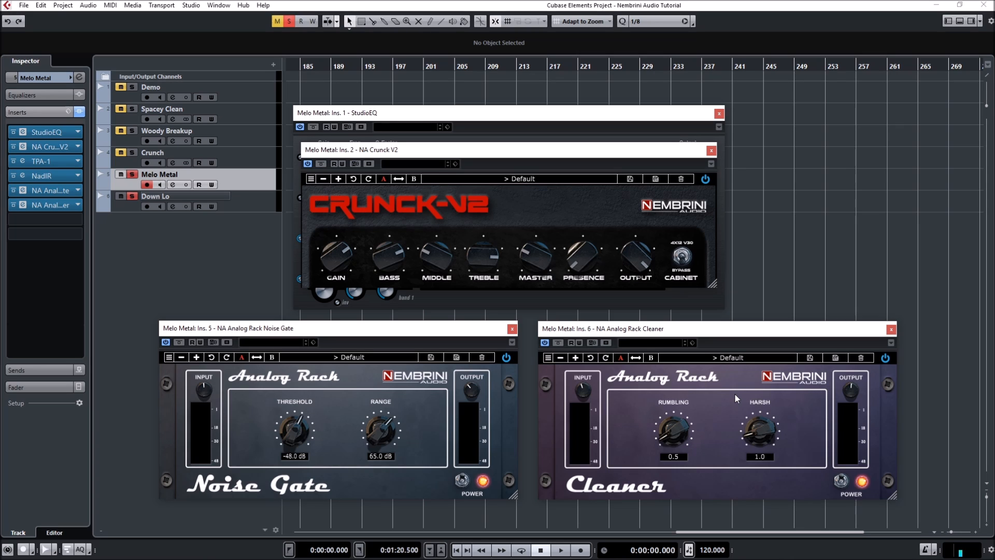
Switch to the Down Lo track and examine the settings of its StudioEQ and Crunck V2 inserts
{"action": "key", "text": "Down"}
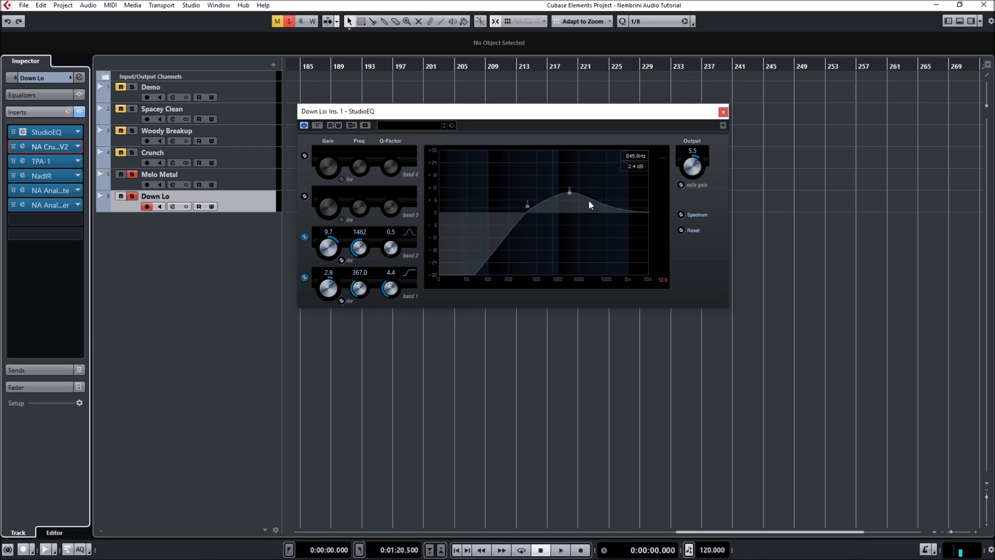
{"action": "left_click", "coordinate": [681, 185]}
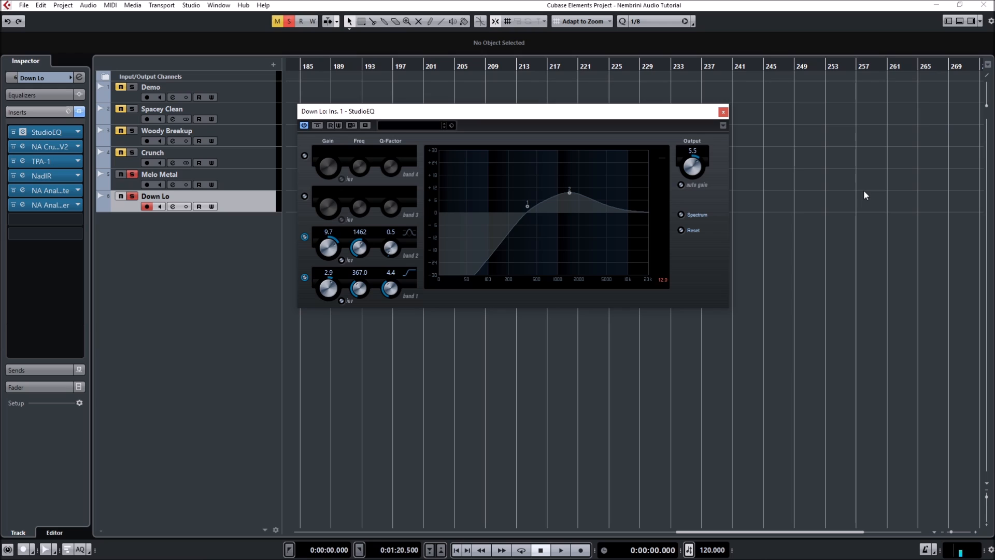
{"action": "left_click", "coordinate": [23, 147]}
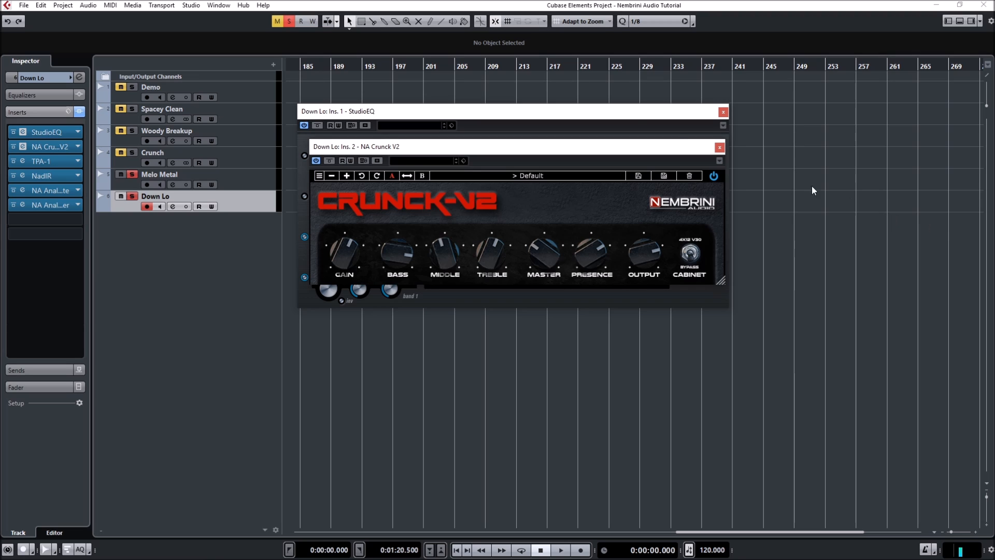
Open the Down Lo track's TPA-1 below the Crunck V2, examine its front and rear panels, and close it
{"action": "left_click", "coordinate": [23, 162]}
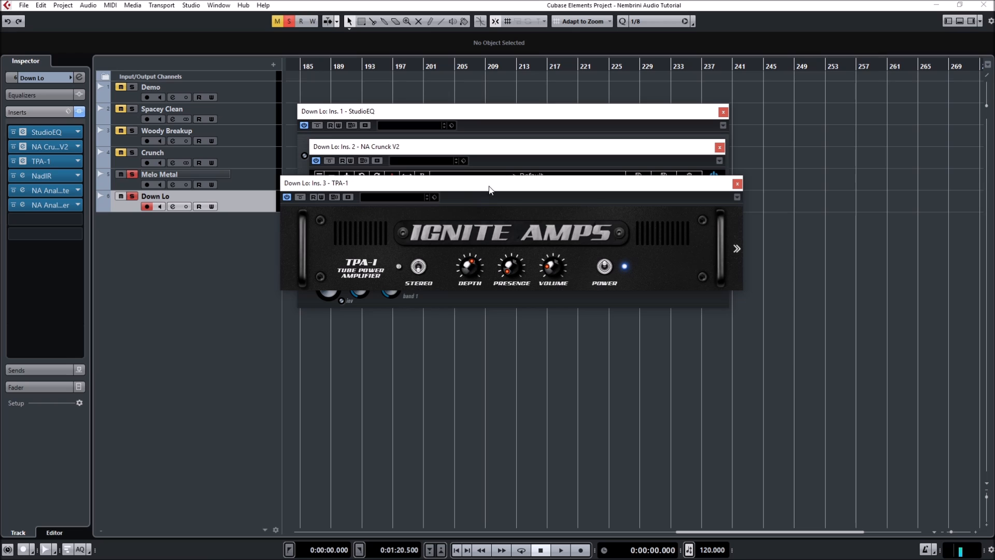
{"action": "left_click_drag", "start_coordinate": [488, 185], "coordinate": [480, 297]}
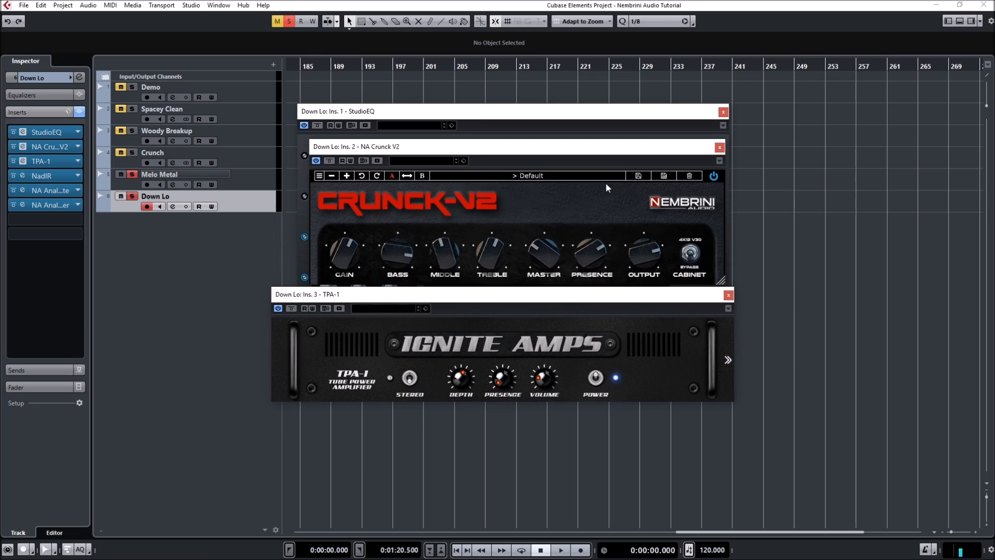
{"action": "left_click_drag", "start_coordinate": [629, 291], "coordinate": [644, 291]}
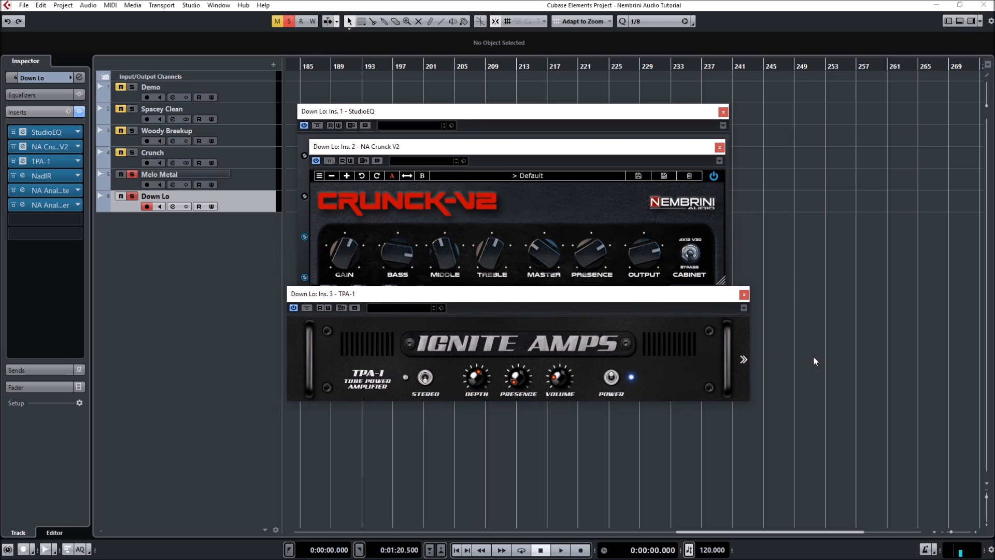
{"action": "left_click", "coordinate": [745, 359]}
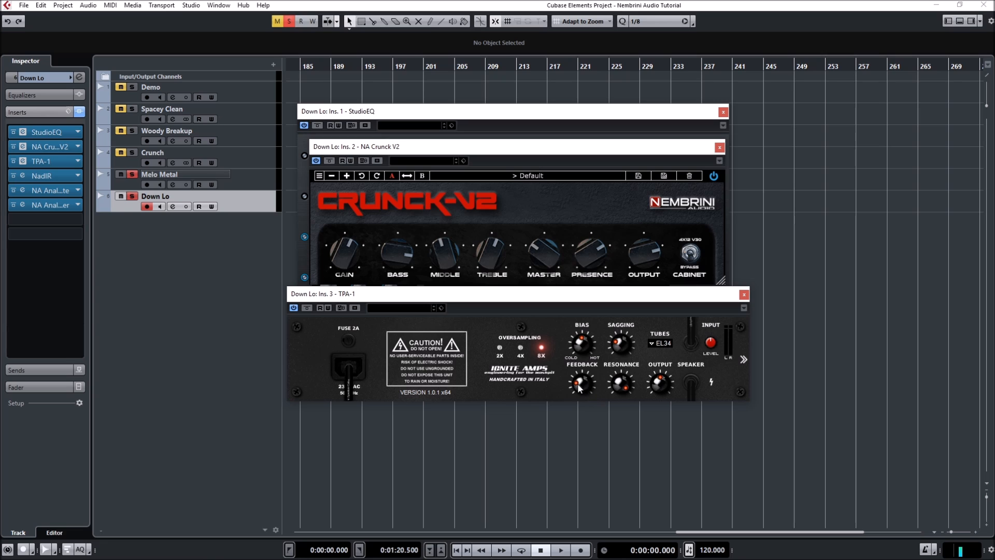
{"action": "left_click", "coordinate": [745, 360]}
{"action": "left_click", "coordinate": [744, 294]}
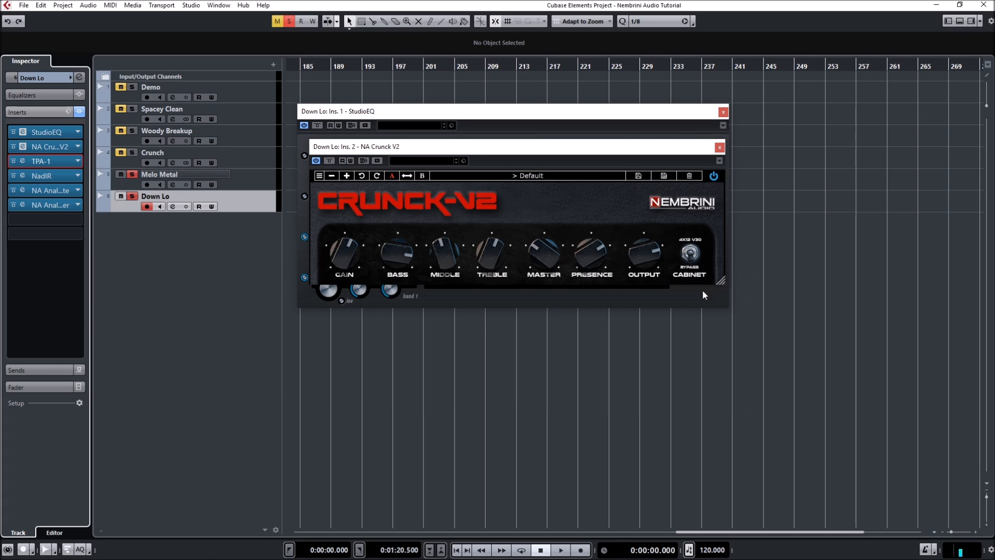
Open the Down Lo track's NadIR, Analog Rack Noise Gate and Cleaner to view their settings
{"action": "left_click", "coordinate": [45, 178]}
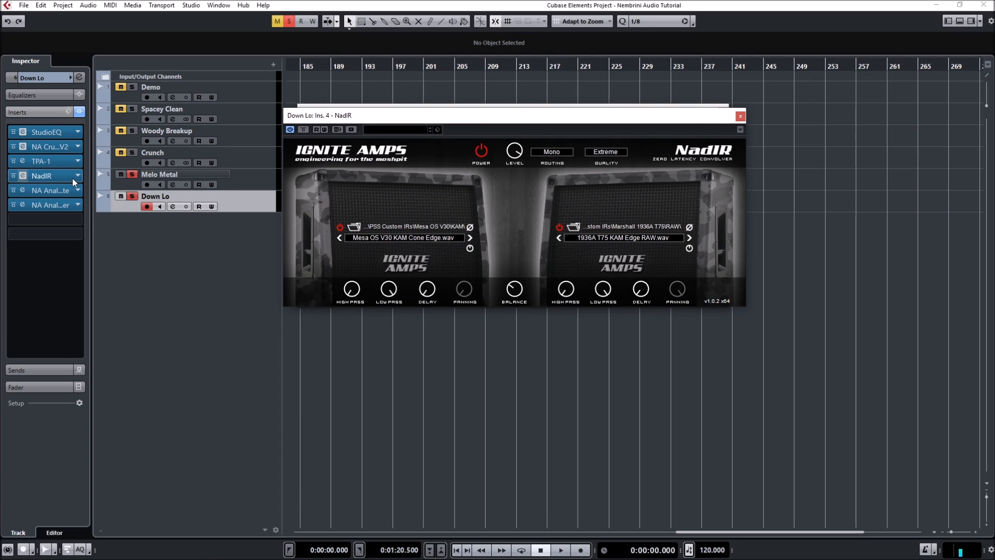
{"action": "left_click", "coordinate": [51, 191]}
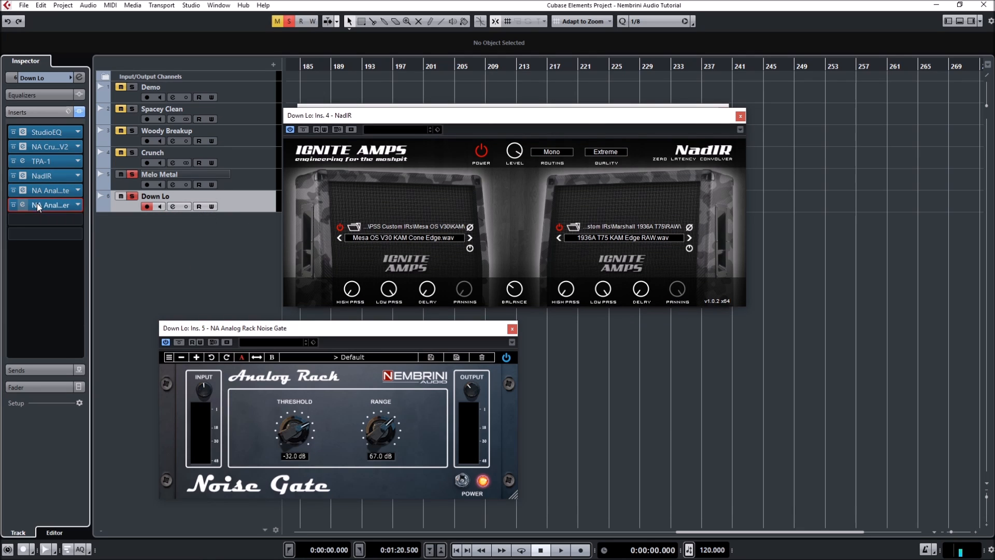
{"action": "left_click", "coordinate": [36, 204]}
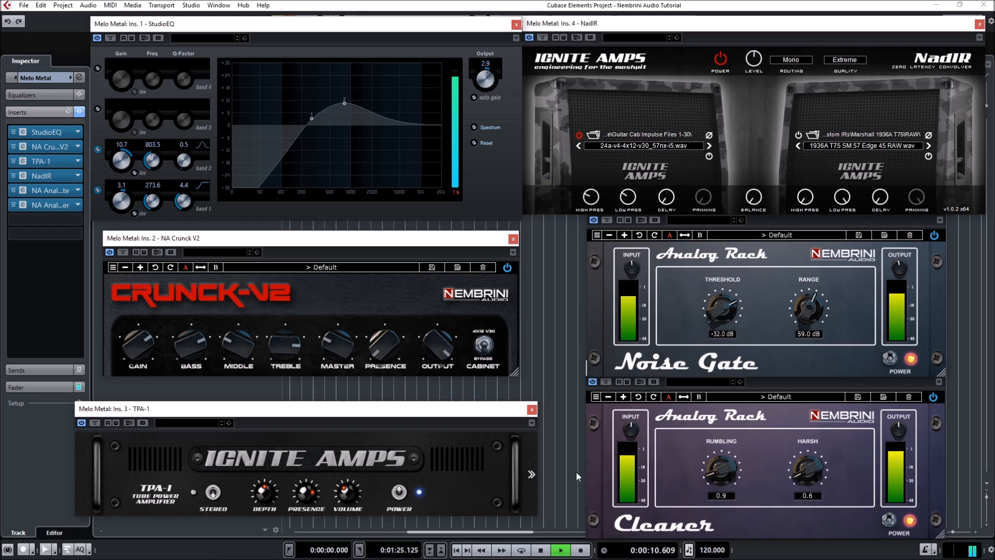
Show the rear panel of the Melo Metal track's TPA-1 during playback
{"action": "left_click", "coordinate": [531, 475]}
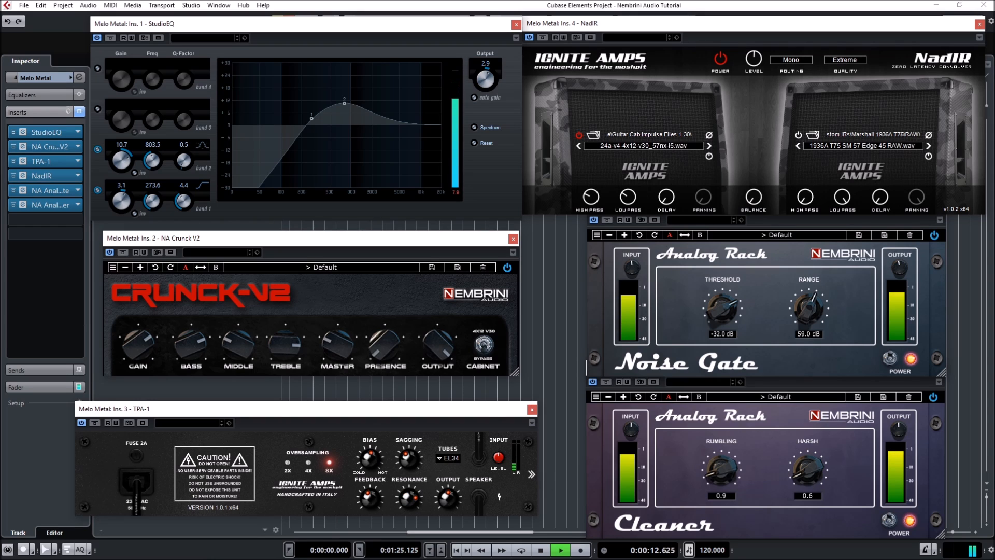